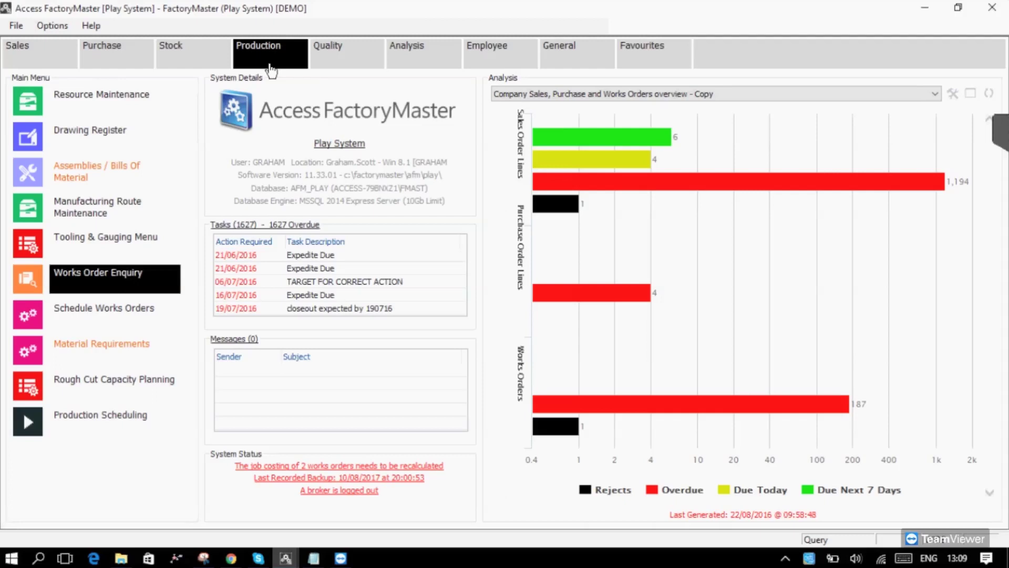
# Load assembly MRP-ASSBY1 in Bills Of Material and select its MRP-SUB-ASSBY1 component.
pyautogui.click(21, 178)
pyautogui.write('MRP')
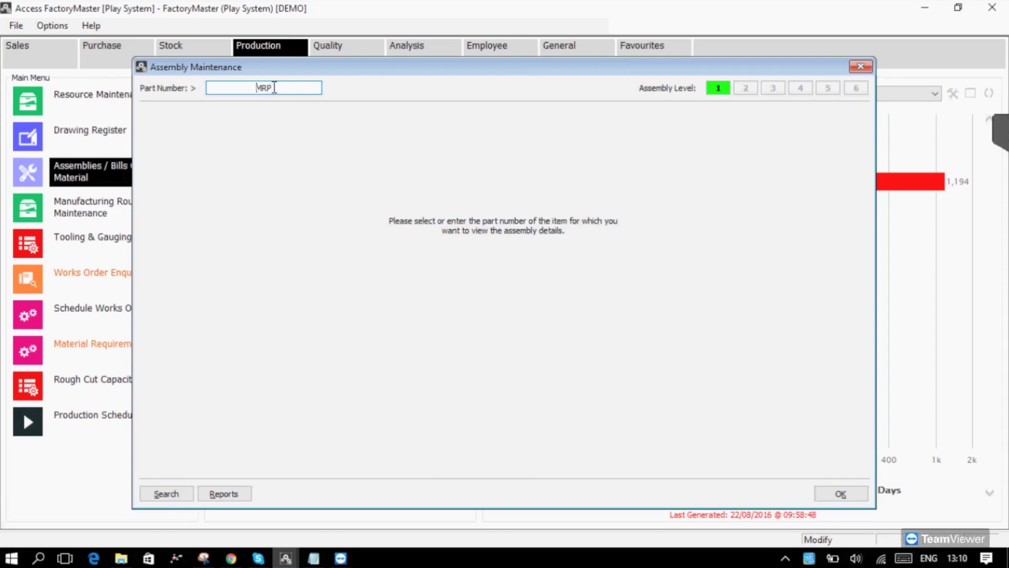
pyautogui.press('Return')
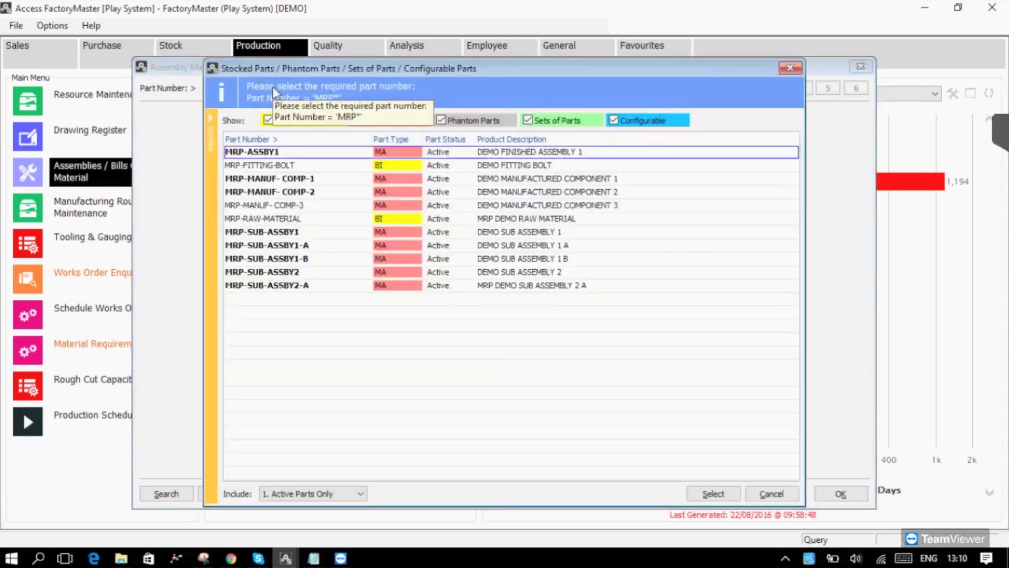
pyautogui.press('Return')
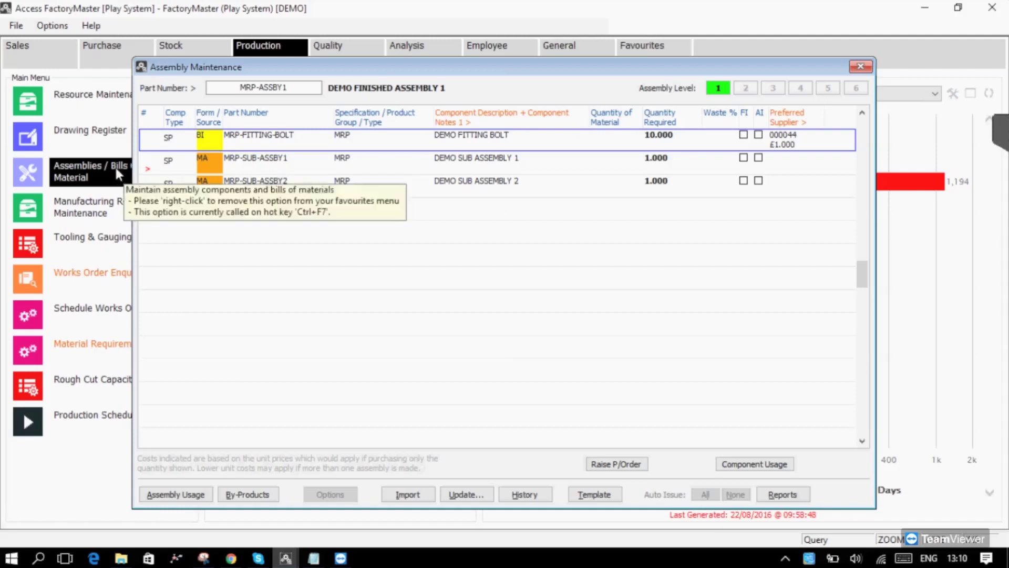
pyautogui.click(147, 170)
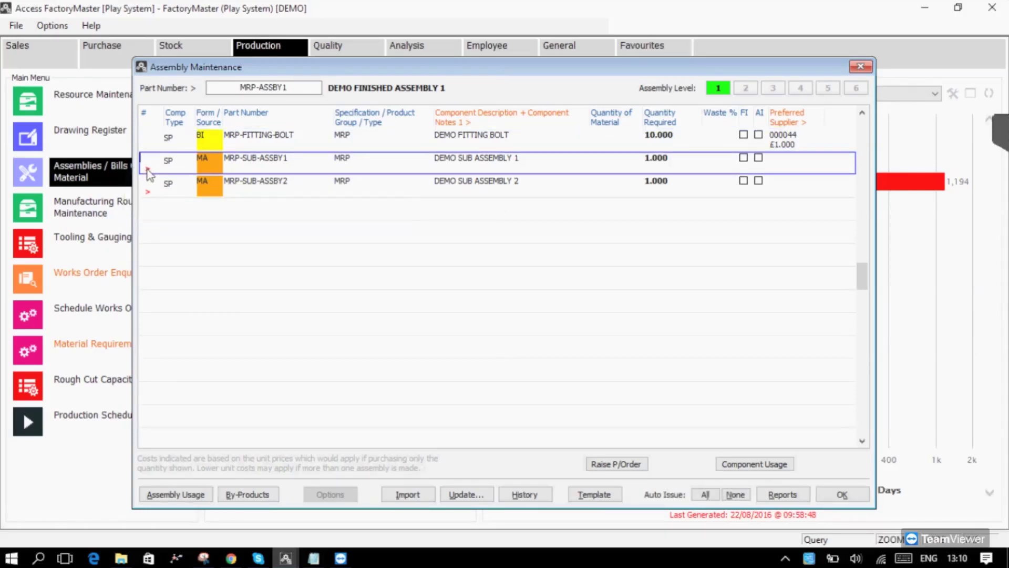
# Drill through MRP-SUB-ASSBY1 and MRP-SUB-ASSBY1-A down to MRP-MANUF-COMP-1, then return.
pyautogui.click(147, 169)
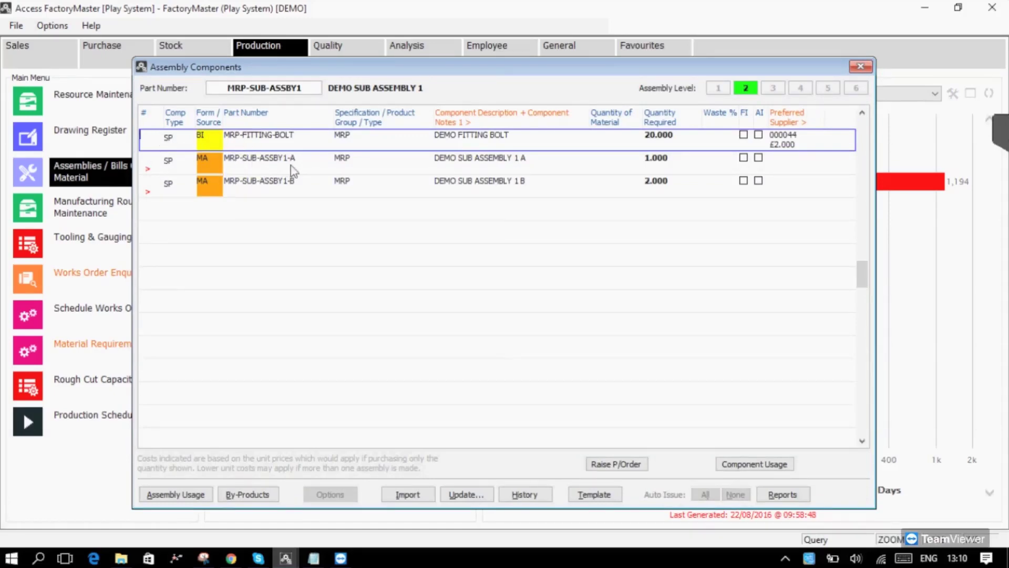
pyautogui.click(154, 164)
pyautogui.doubleClick(154, 164)
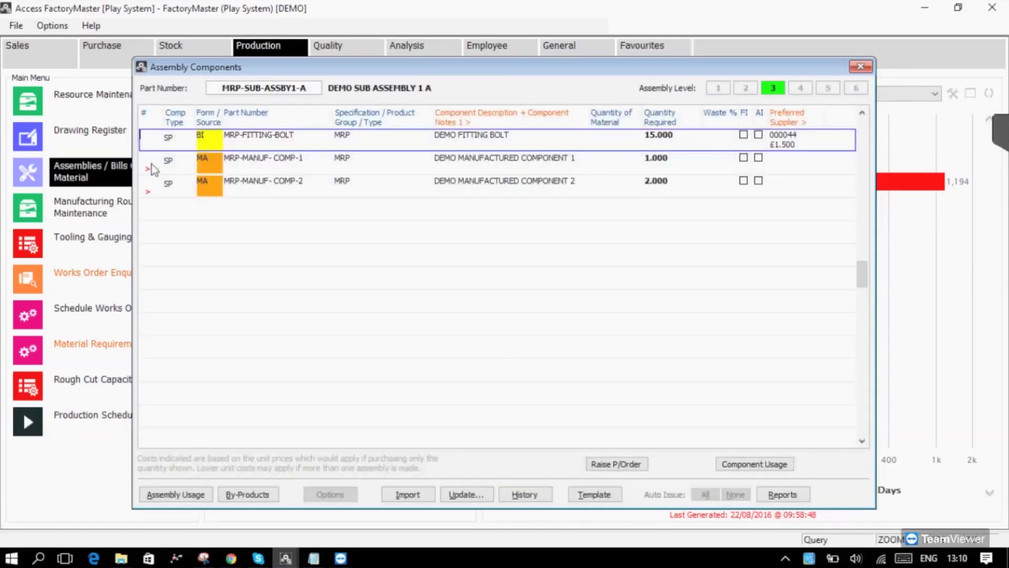
pyautogui.click(149, 175)
pyautogui.doubleClick(148, 176)
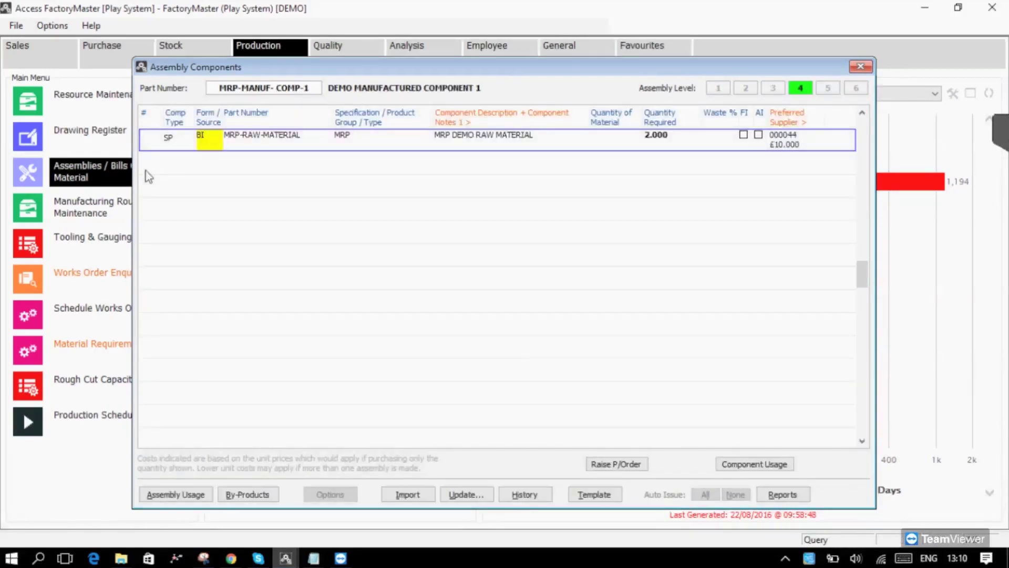
pyautogui.doubleClick(147, 172)
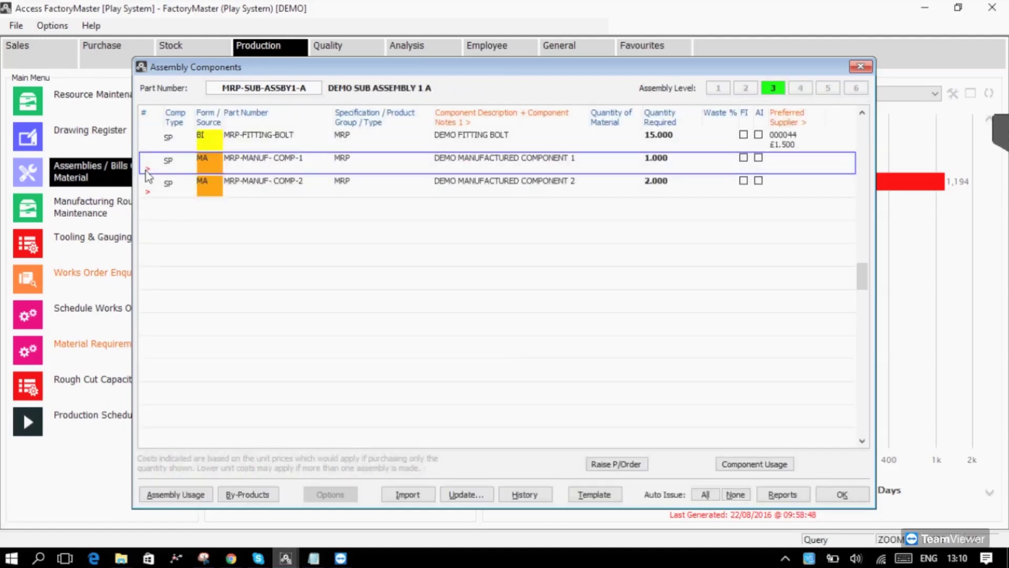
pyautogui.doubleClick(147, 175)
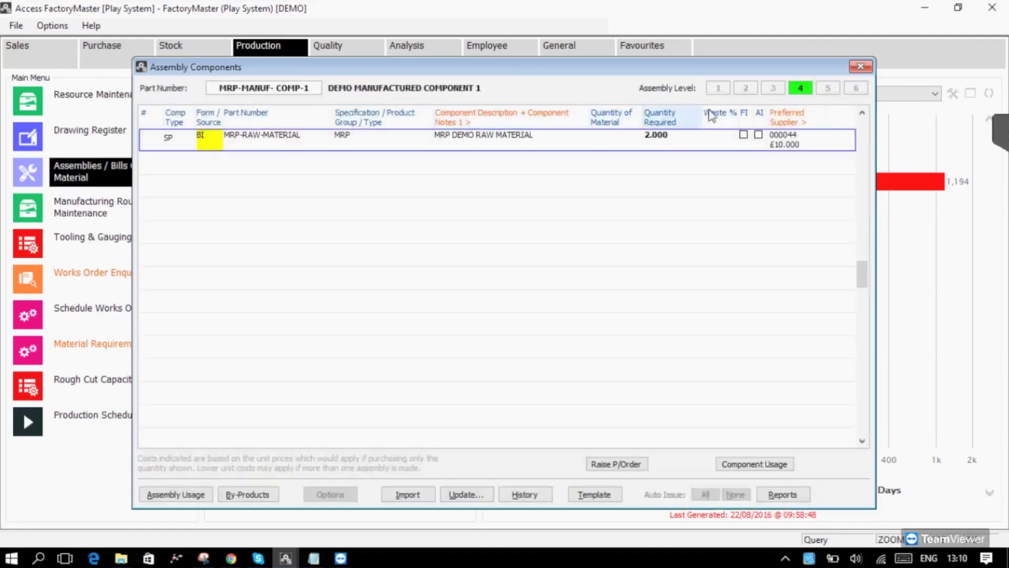
pyautogui.press('Escape')
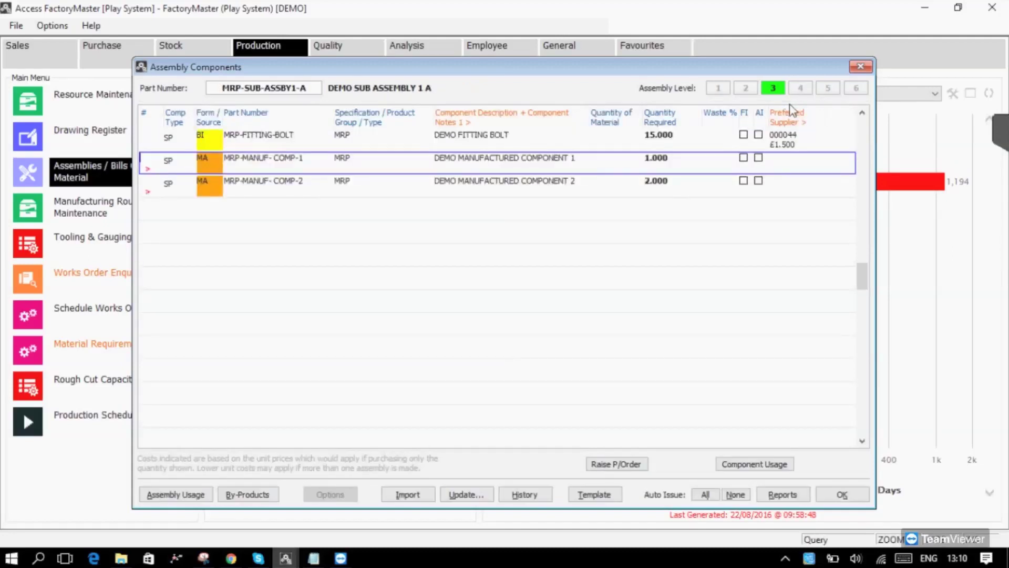
pyautogui.doubleClick(321, 192)
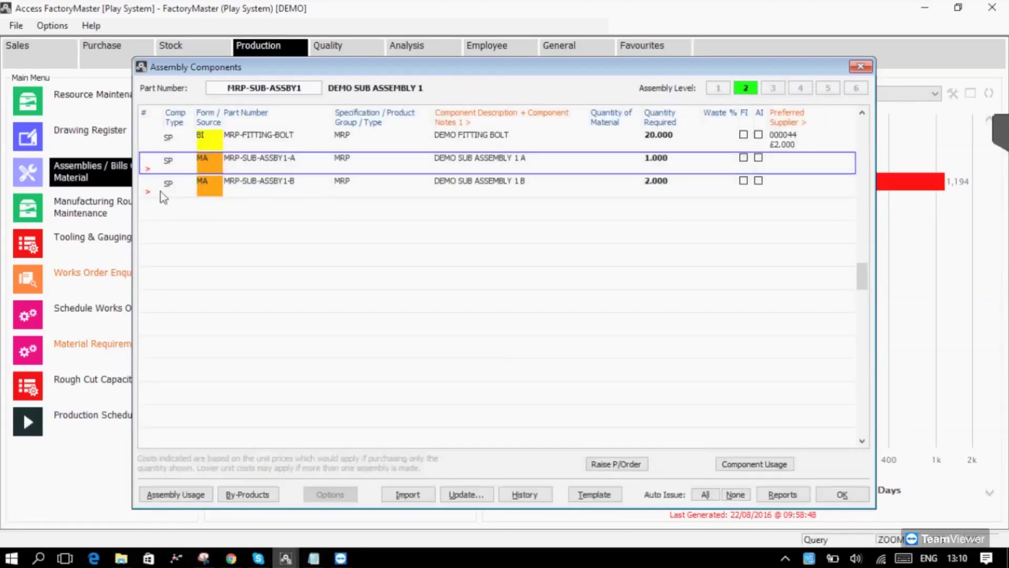
# Drill into MRP-SUB-ASSBY1-B and its MRP-MANUF-COMP-1 components.
pyautogui.click(152, 192)
pyautogui.doubleClick(152, 195)
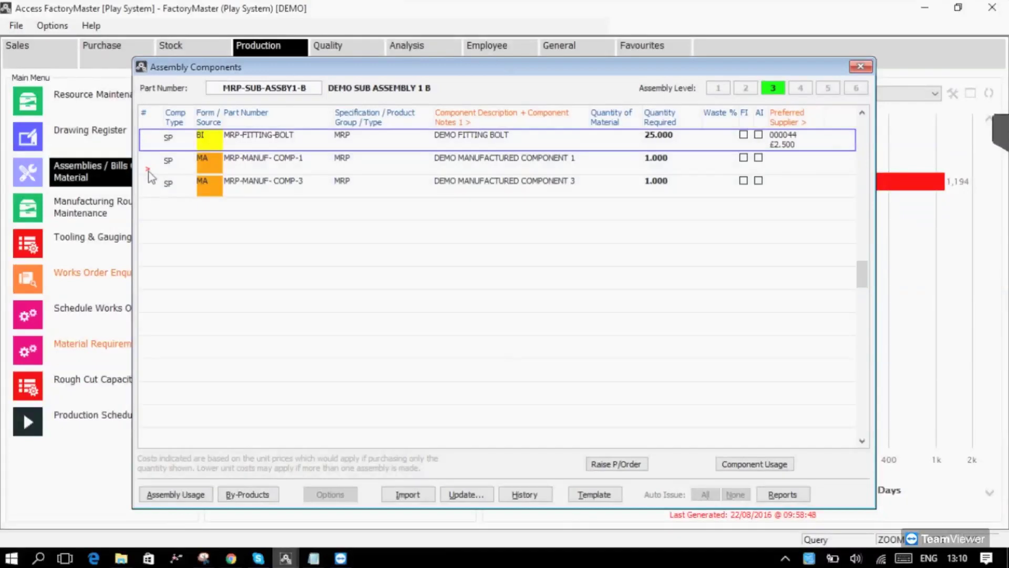
pyautogui.click(149, 171)
pyautogui.doubleClick(149, 171)
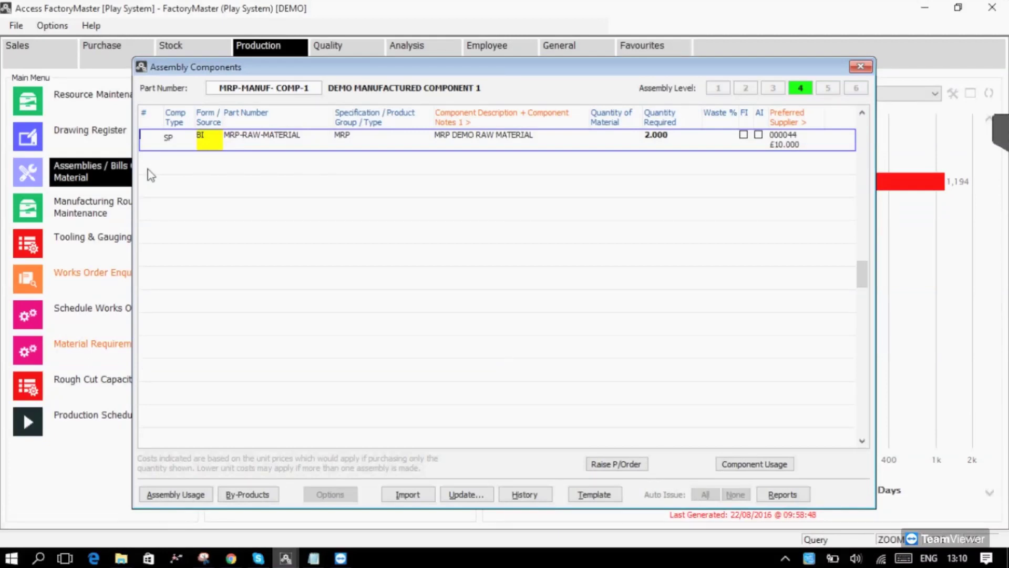
# Step back up to the finished assembly, clear it and close Assembly Maintenance.
pyautogui.rightClick(147, 169)
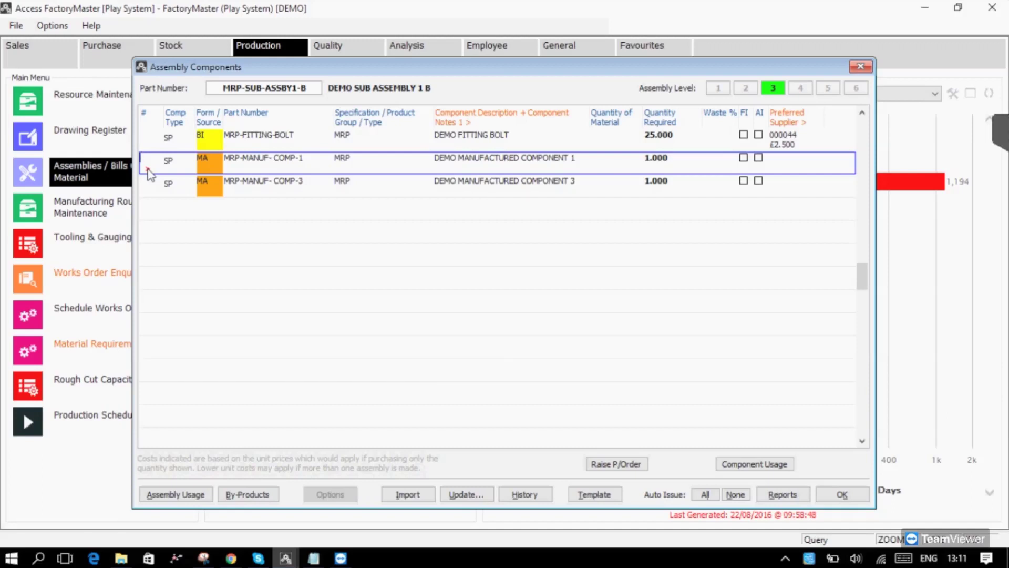
pyautogui.rightClick(149, 173)
pyautogui.rightClick(147, 169)
pyautogui.rightClick(147, 170)
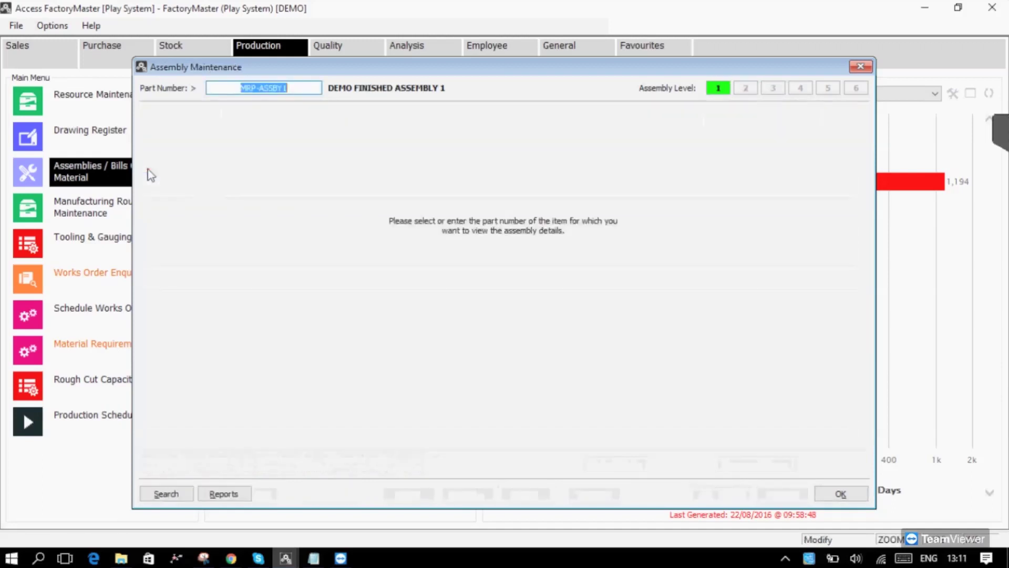
pyautogui.rightClick(148, 169)
# Create a new trial kit for part MRP-ASSBY1, quantity 10, and run it.
pyautogui.click(186, 50)
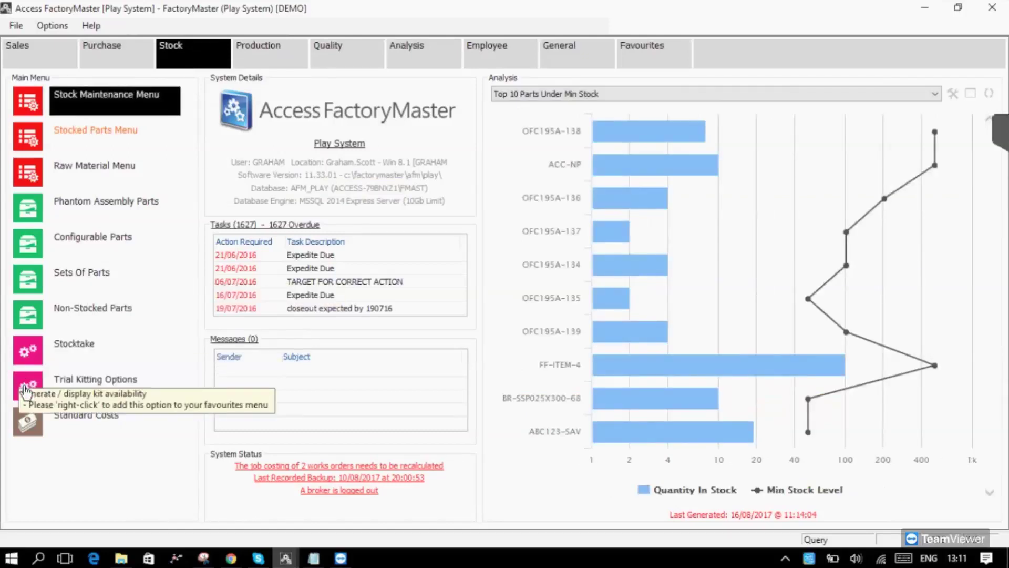
pyautogui.click(32, 389)
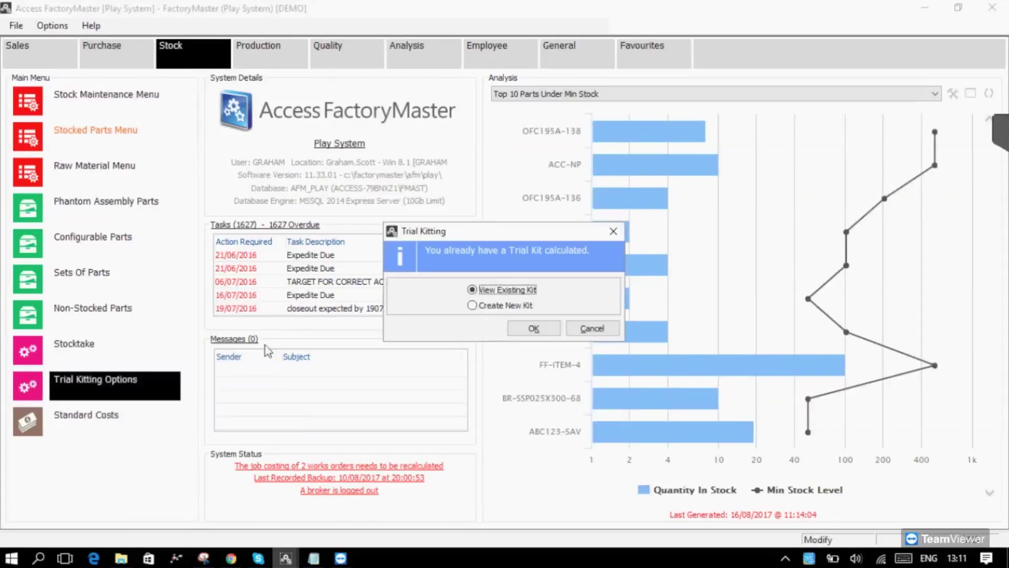
pyautogui.click(471, 305)
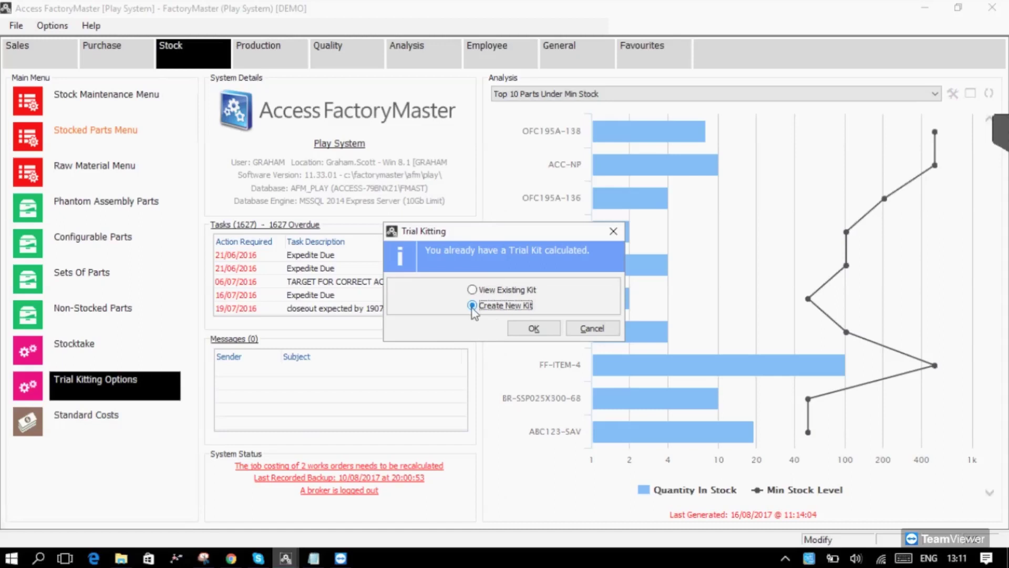
pyautogui.click(533, 328)
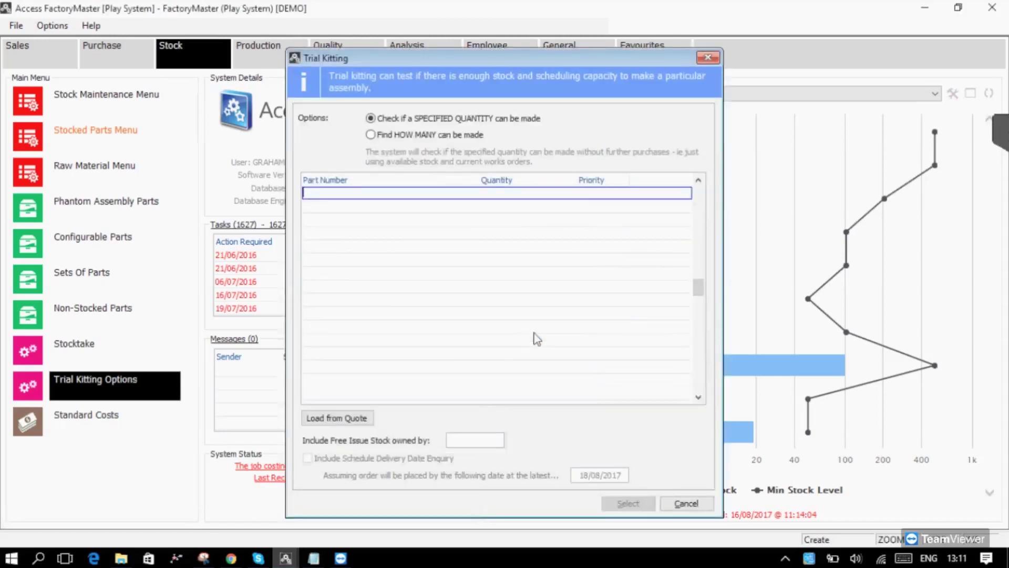
pyautogui.write('MRP')
pyautogui.press('Return')
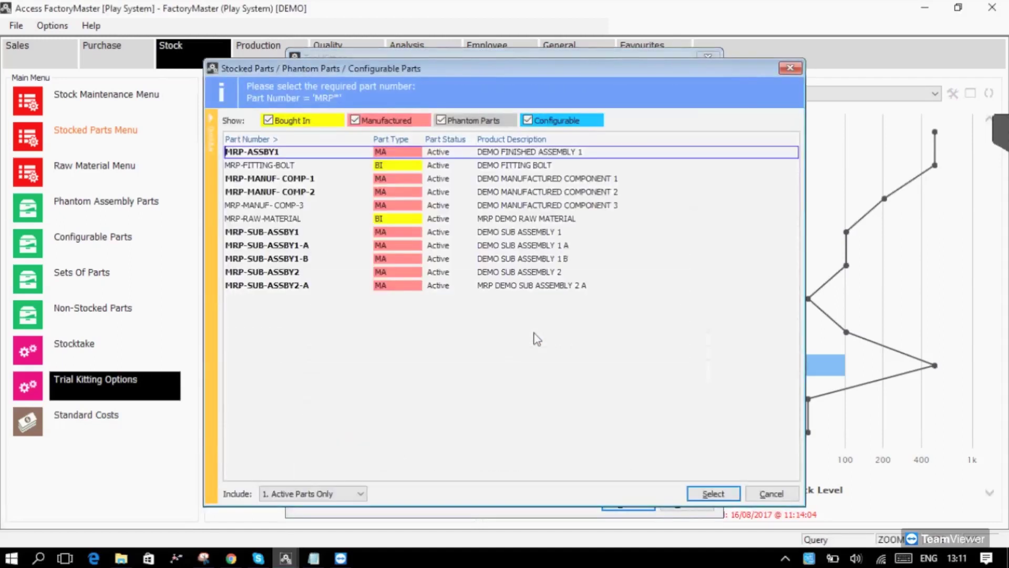
pyautogui.press('Return')
pyautogui.press('Tab')
pyautogui.write('1')
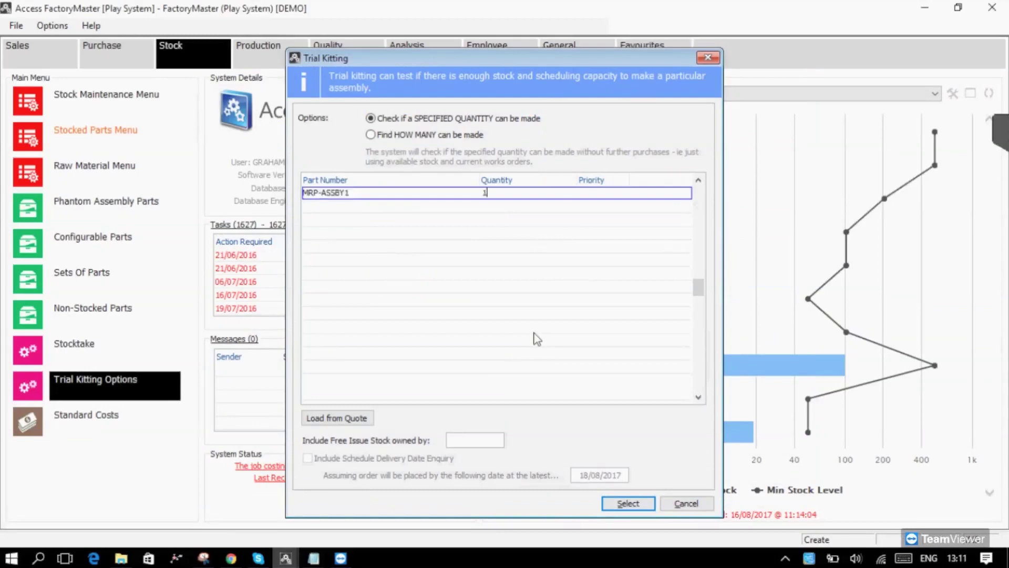
pyautogui.write('0')
pyautogui.click(642, 508)
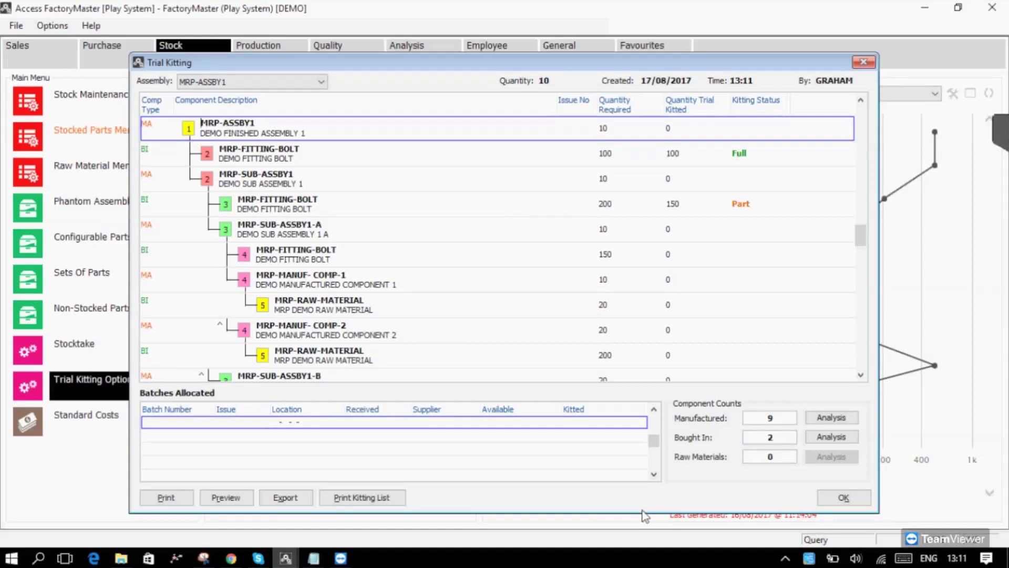
# Check batch allocations for the level-2 and level-3 fitting bolts and MRP-SUB-ASSBY1-A.
pyautogui.press('Down')
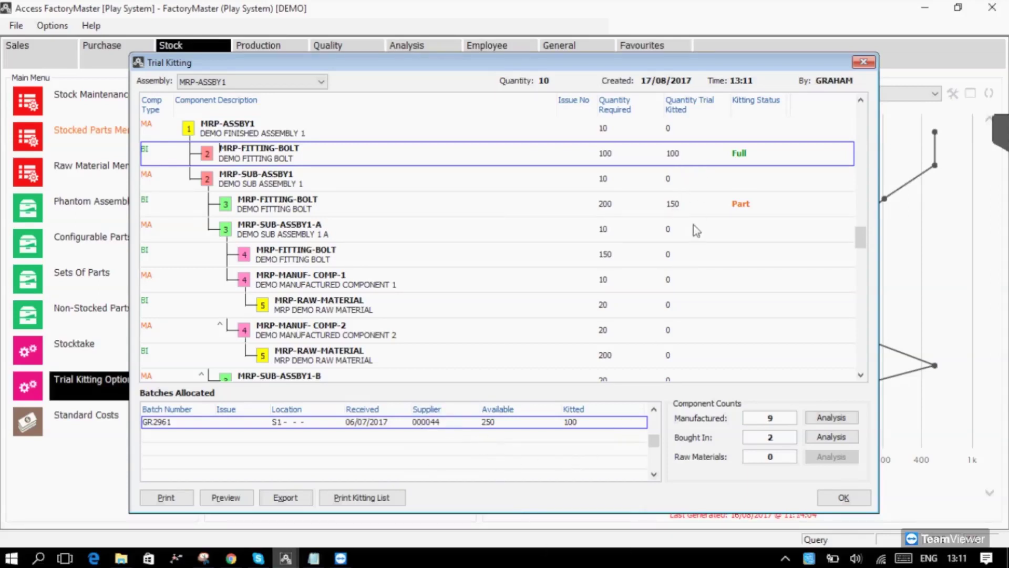
pyautogui.press('Down')
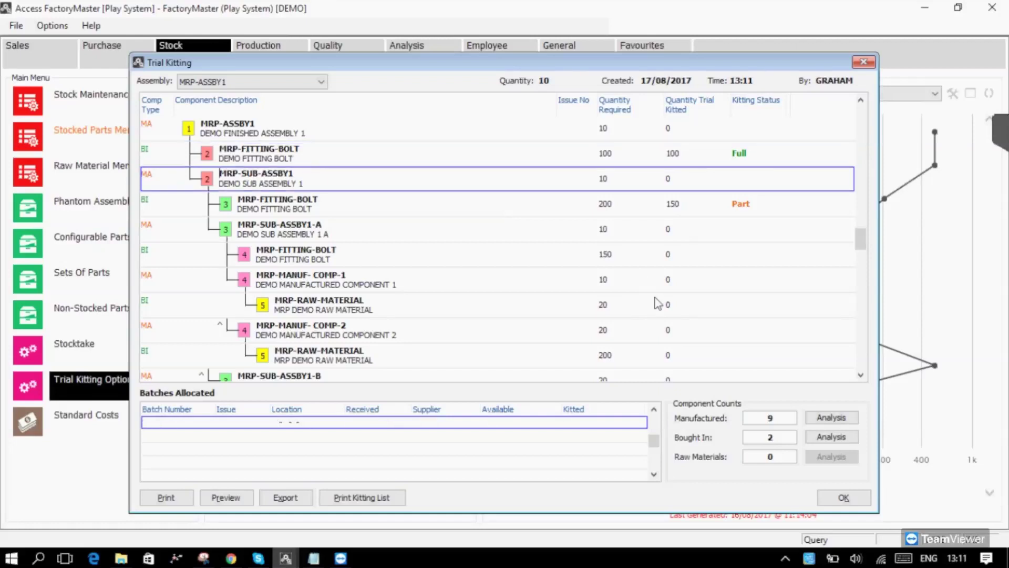
pyautogui.press('Down')
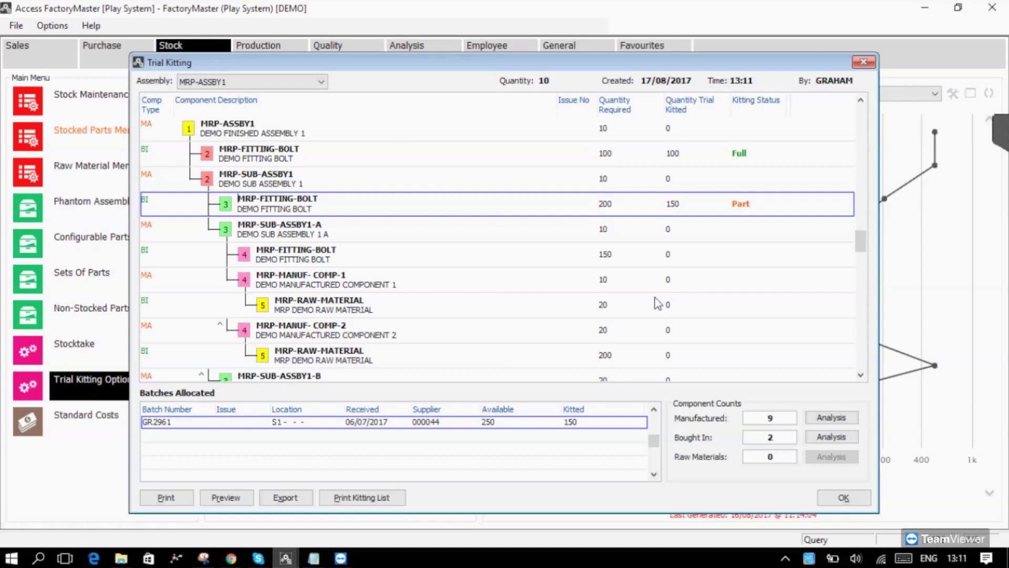
pyautogui.press('Up')
pyautogui.press('Up')
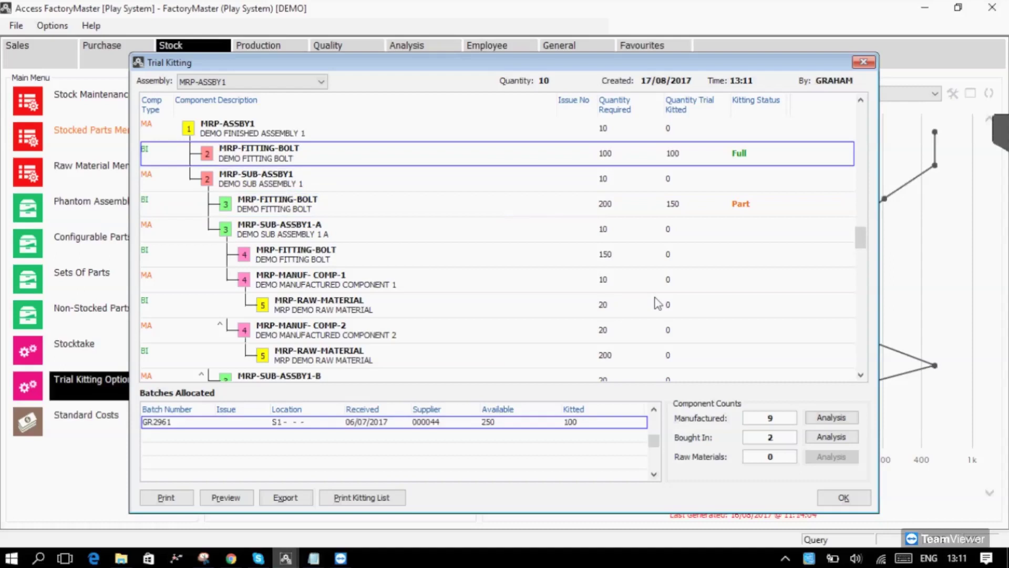
pyautogui.press('Down')
pyautogui.press('Down')
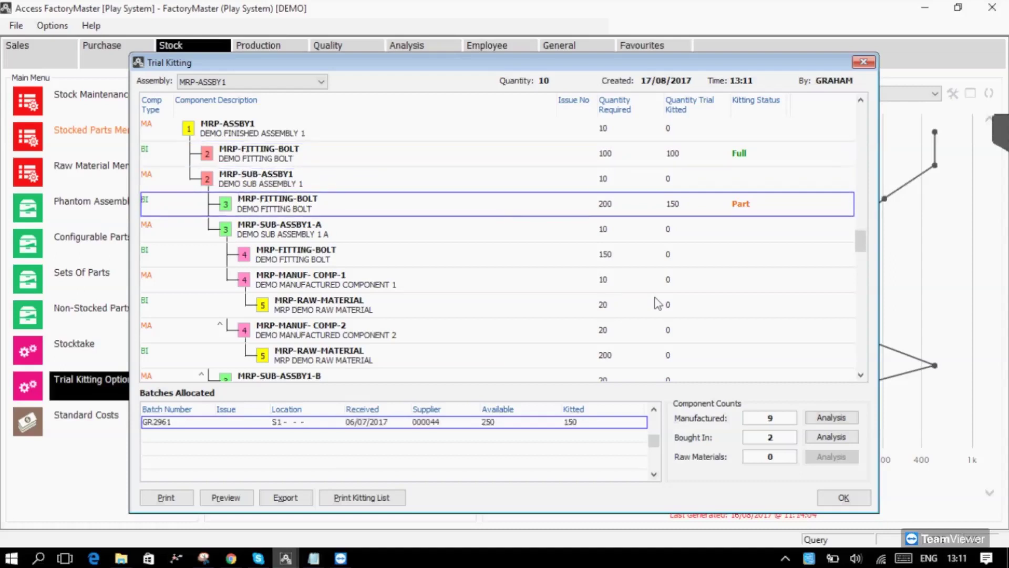
pyautogui.press('Down')
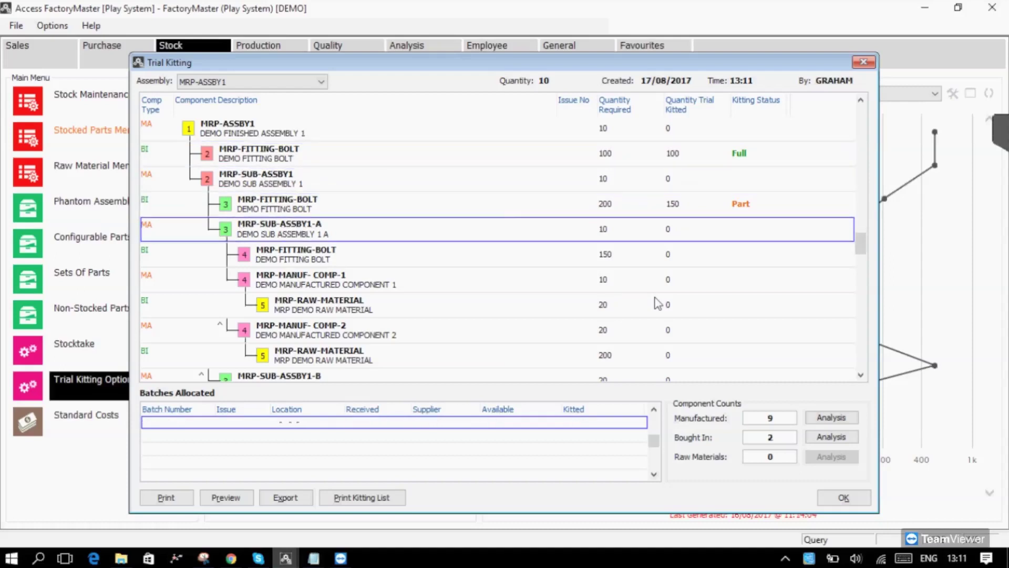
# Review remaining components down to the raw material, then close Trial Kitting and show Production.
pyautogui.press('Down')
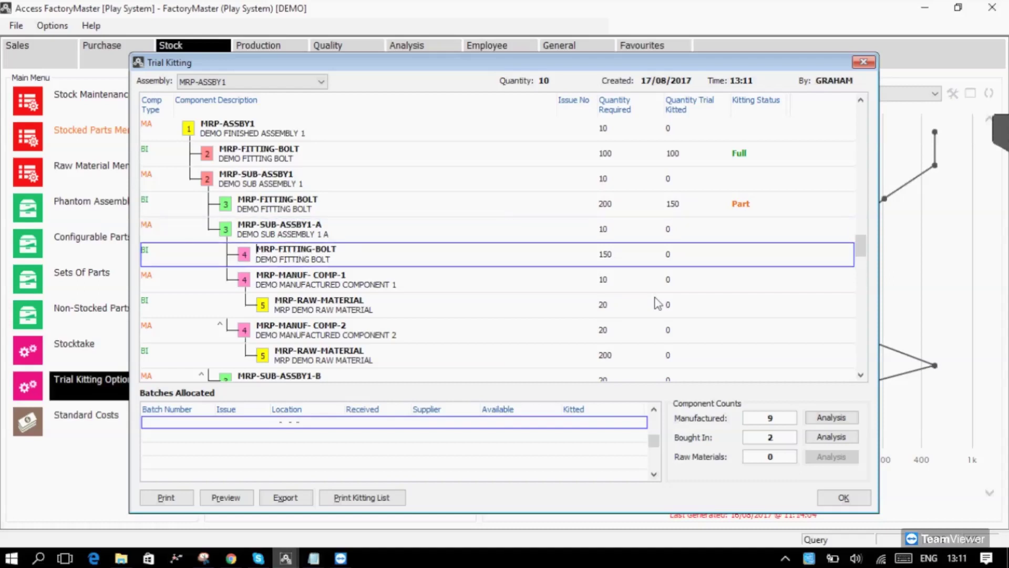
pyautogui.press('Down')
pyautogui.press('Down')
pyautogui.press('Down')
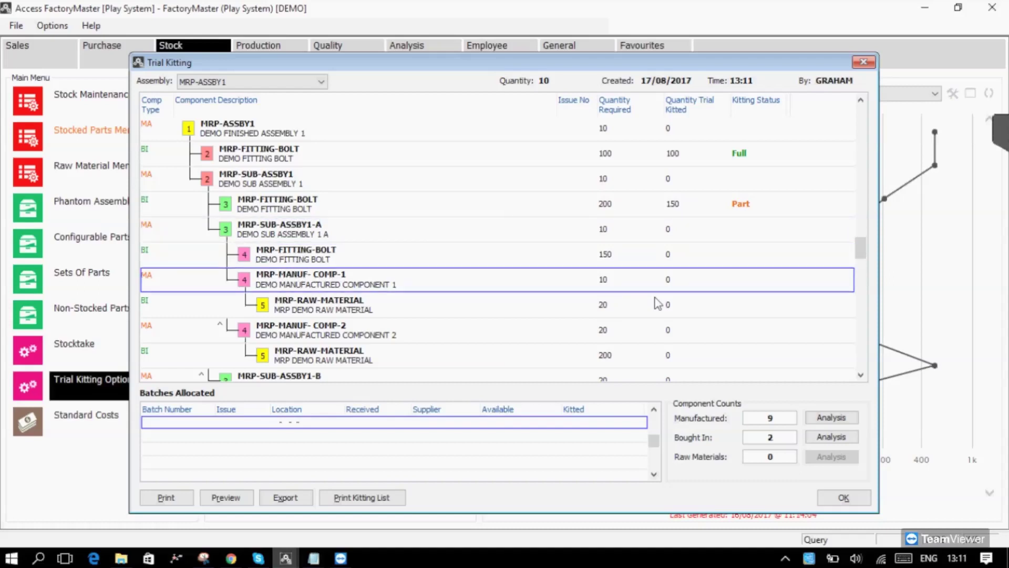
pyautogui.press('Down')
pyautogui.press('Down')
pyautogui.press('Down')
pyautogui.press('Down')
pyautogui.press('Down')
pyautogui.press('Down')
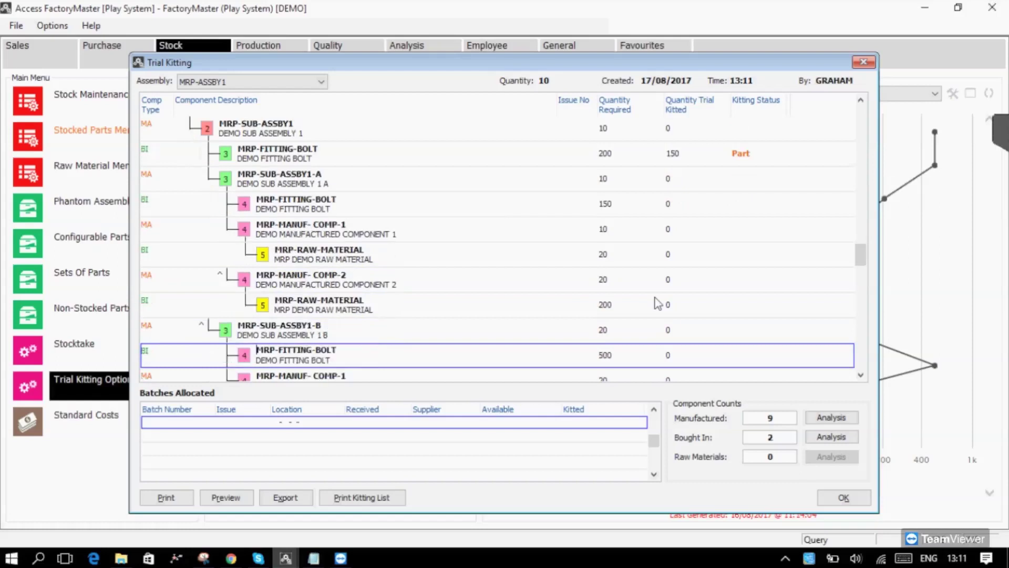
pyautogui.press('Down')
pyautogui.press('Down')
pyautogui.press('Down')
pyautogui.press('Down')
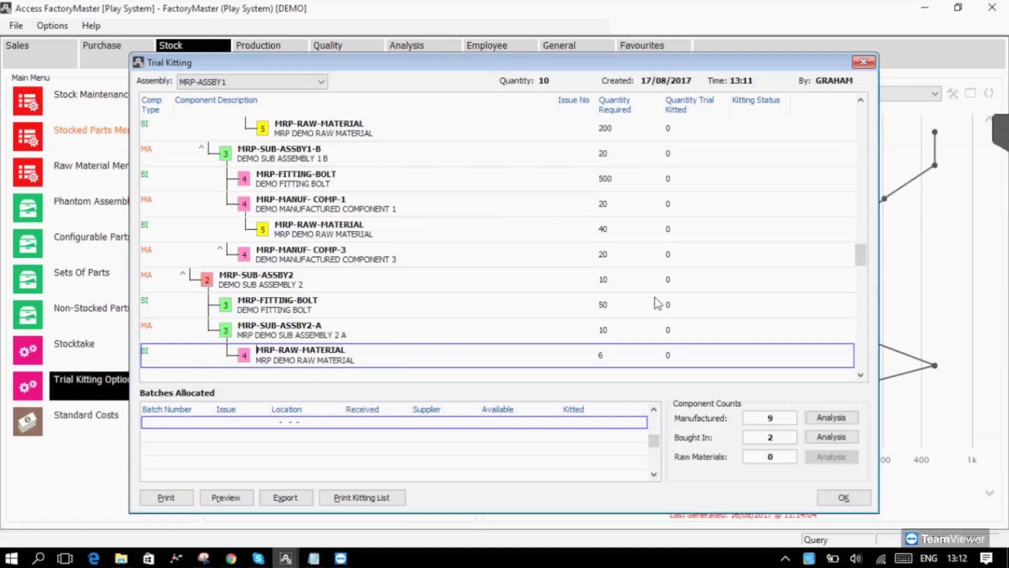
pyautogui.click(866, 62)
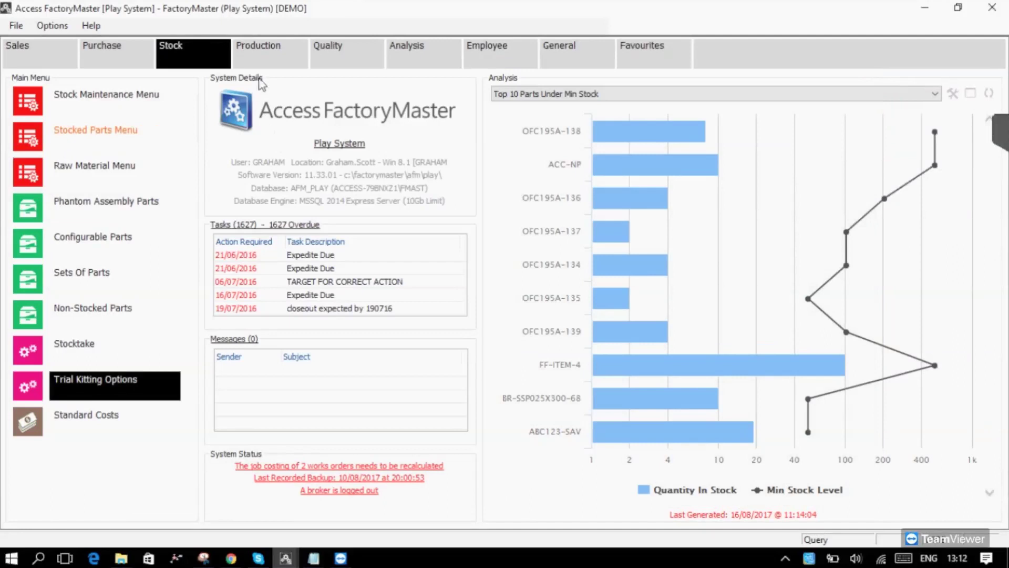
pyautogui.click(258, 56)
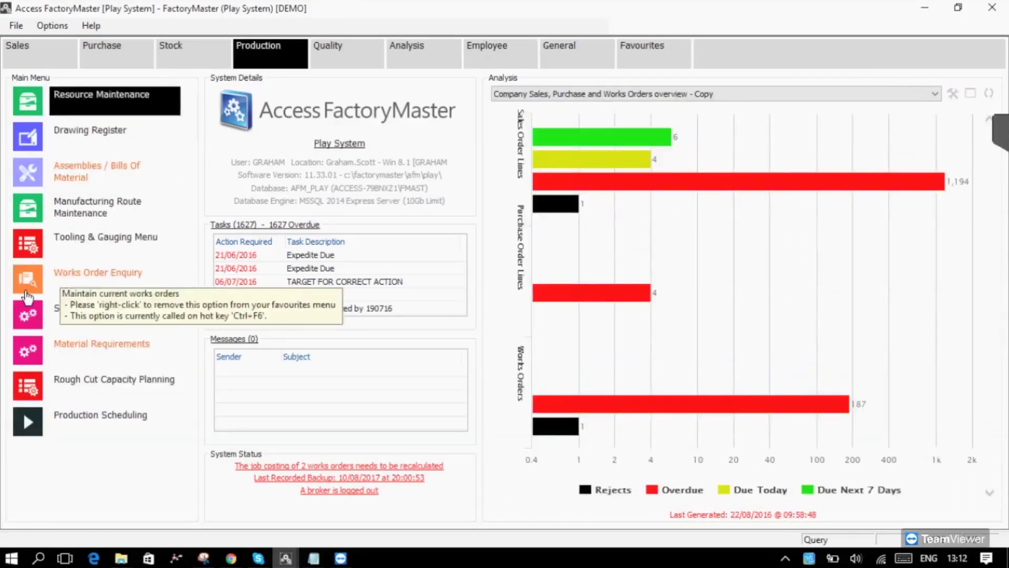
# Start a new automatically numbered works order for part MRP-ASSBY1.
pyautogui.click(32, 284)
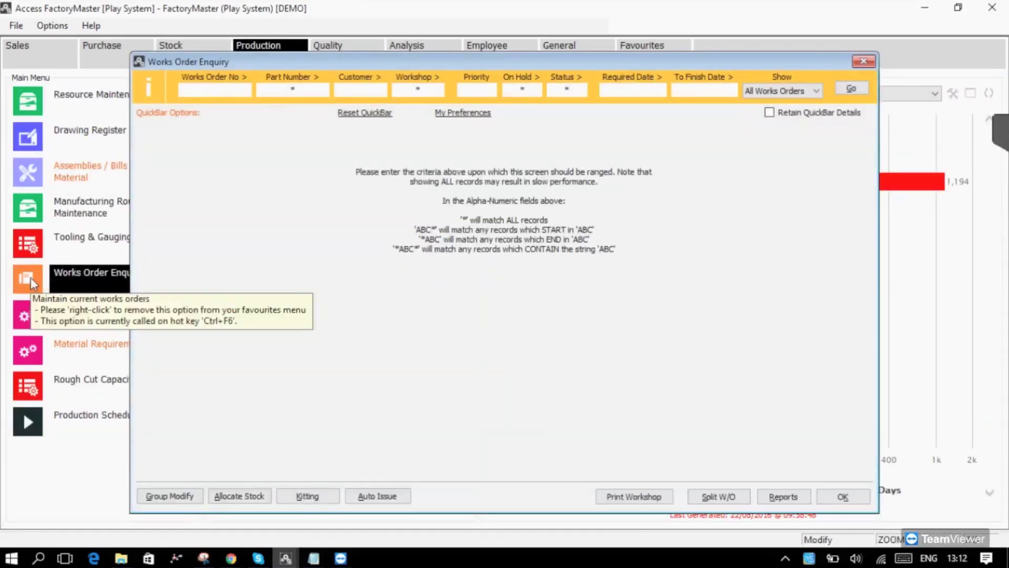
pyautogui.click(30, 276)
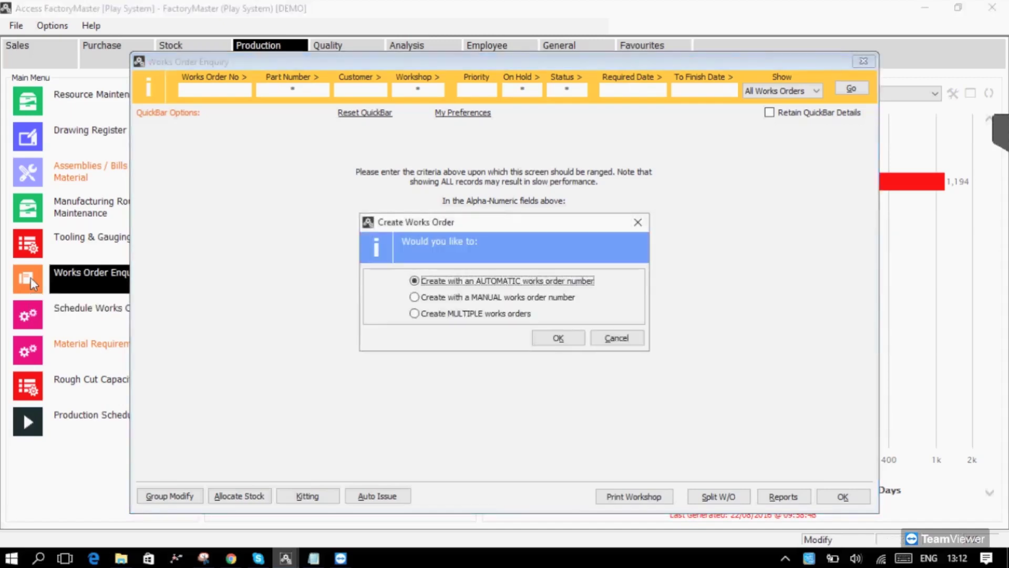
pyautogui.press('Return')
pyautogui.write('MRP')
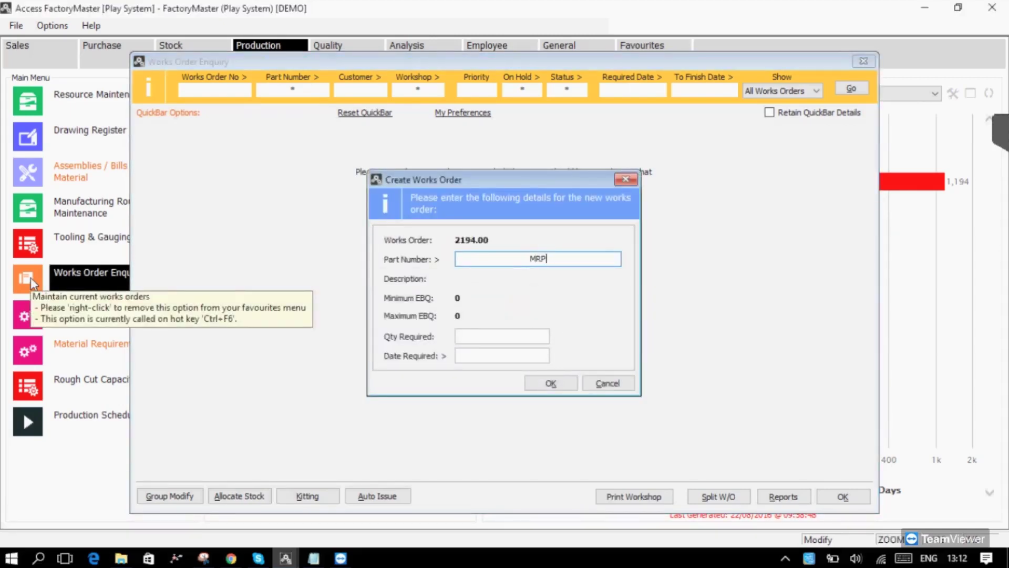
pyautogui.press('Return')
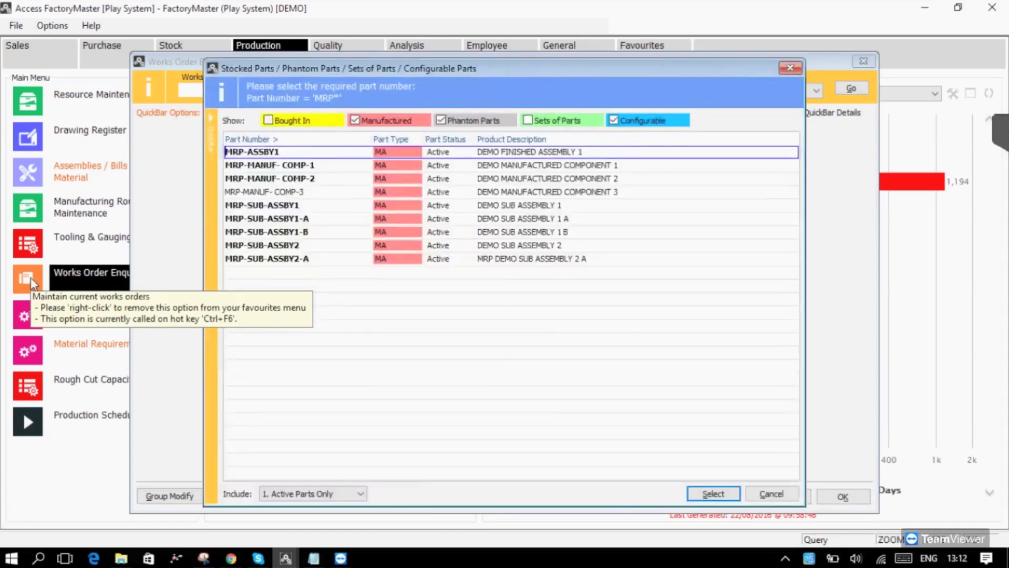
pyautogui.press('Return')
# Set quantity 10 and required date 10/11/2017, create order 2194 and print its route card.
pyautogui.press('Tab')
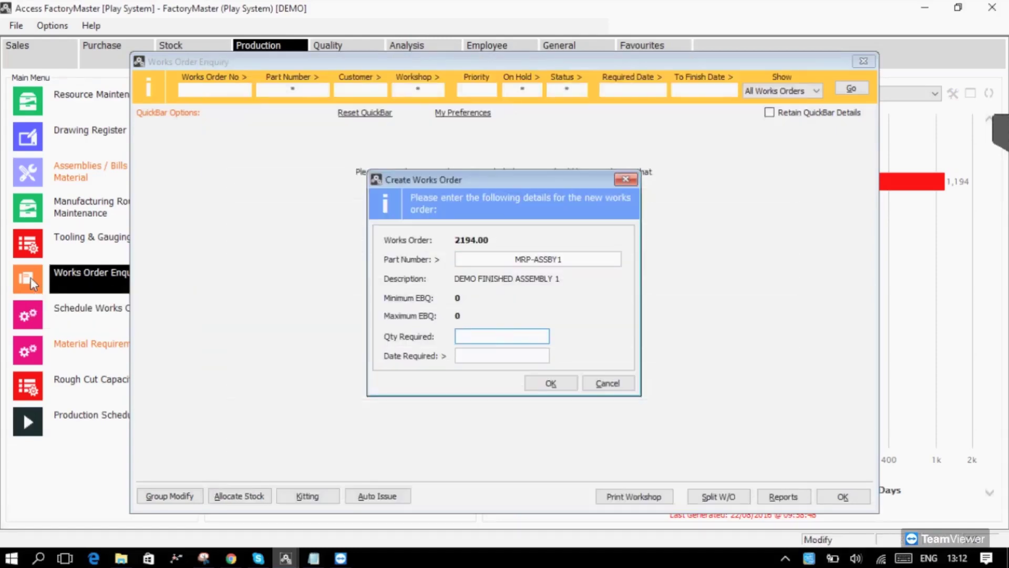
pyautogui.write('10')
pyautogui.press('Tab')
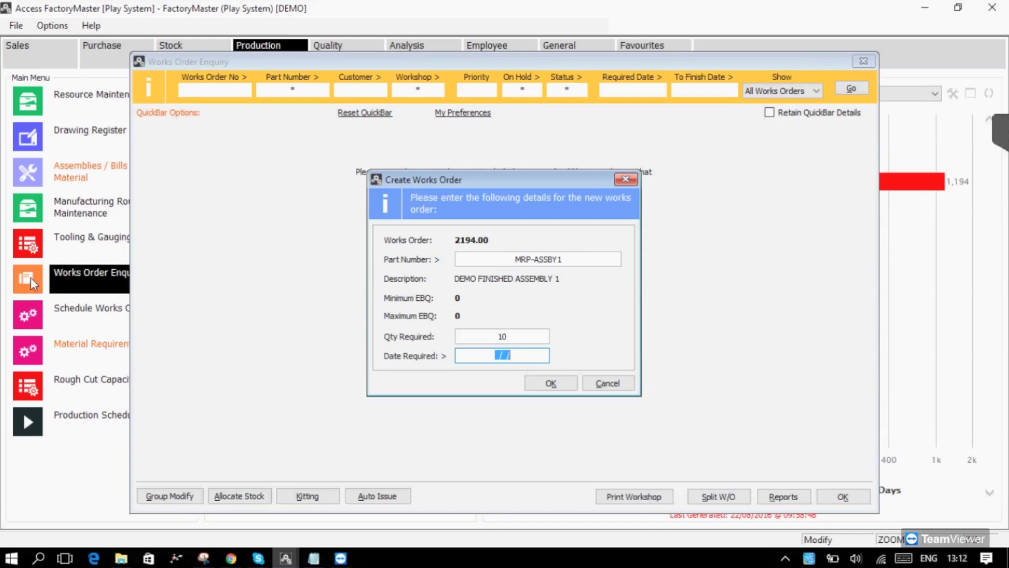
pyautogui.write('10/11/')
pyautogui.write('2017')
pyautogui.press('Tab')
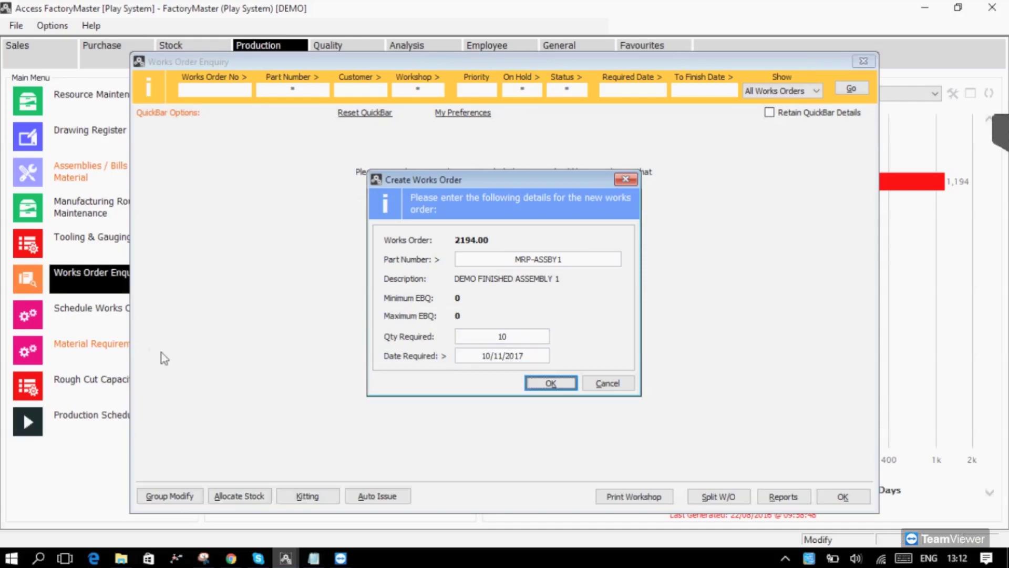
pyautogui.click(548, 385)
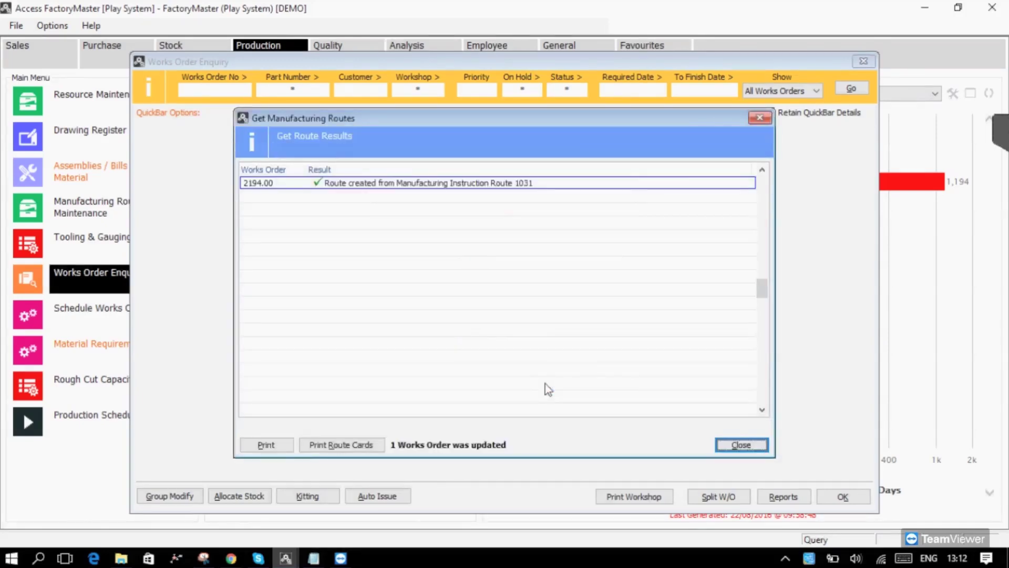
pyautogui.click(332, 446)
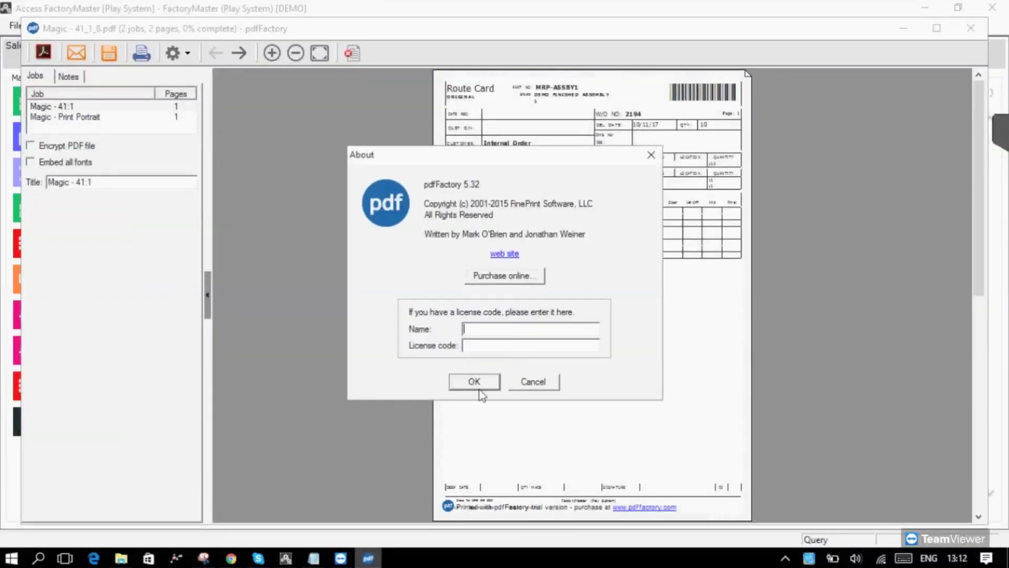
# Zoom in and scroll through the works order 2194 route card, then close pdfFactory.
pyautogui.click(475, 382)
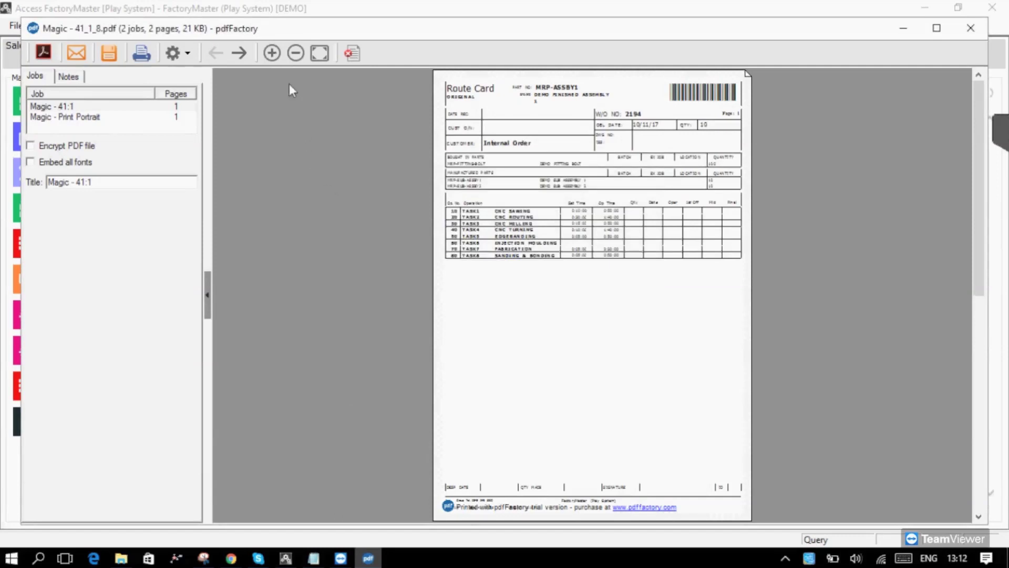
pyautogui.click(272, 52)
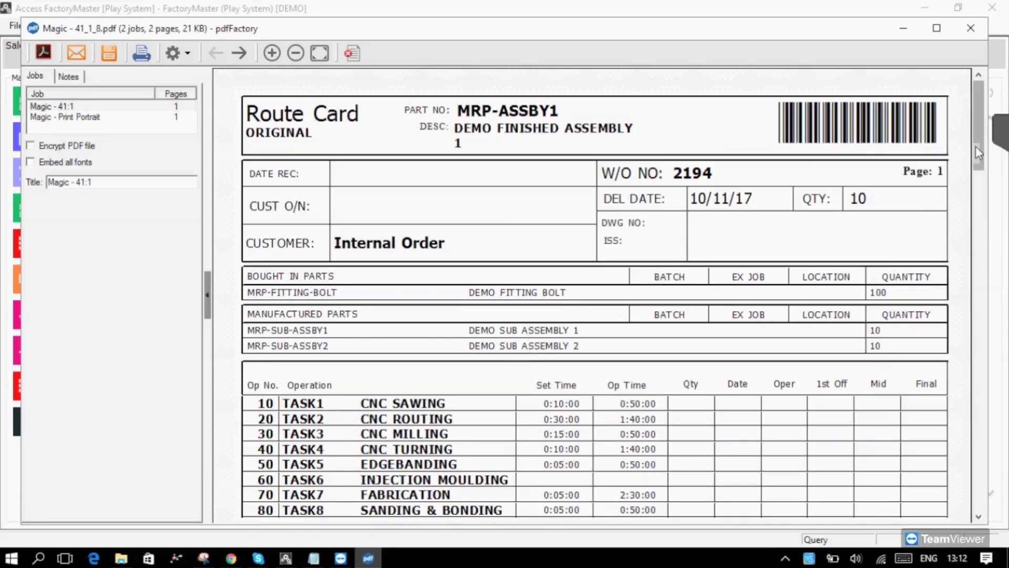
pyautogui.moveTo(978, 152); pyautogui.dragTo(979, 163)
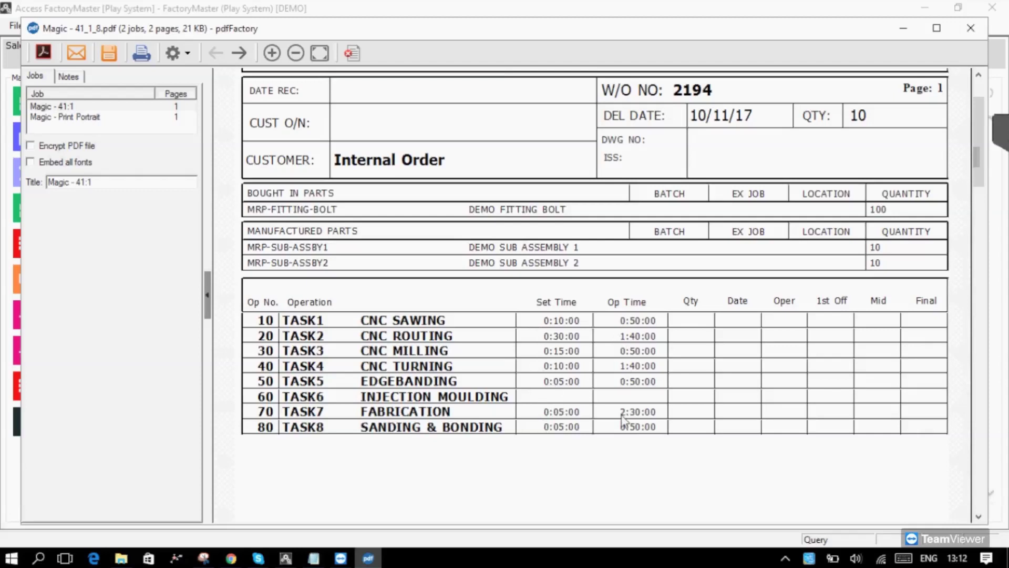
pyautogui.click(970, 30)
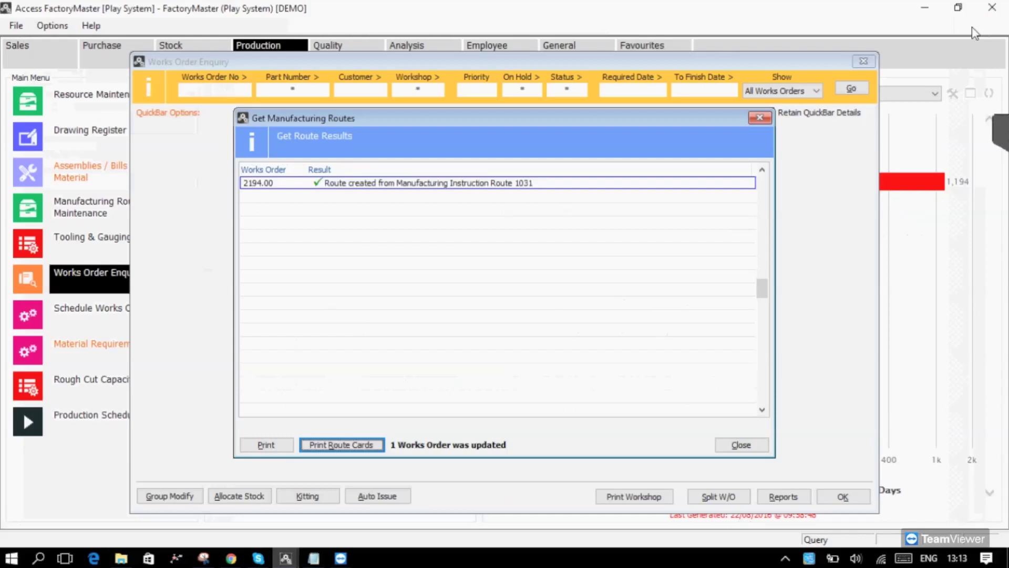
# Check pending works order 2194.00, clear the criteria and close Works Order Enquiry.
pyautogui.press('Escape')
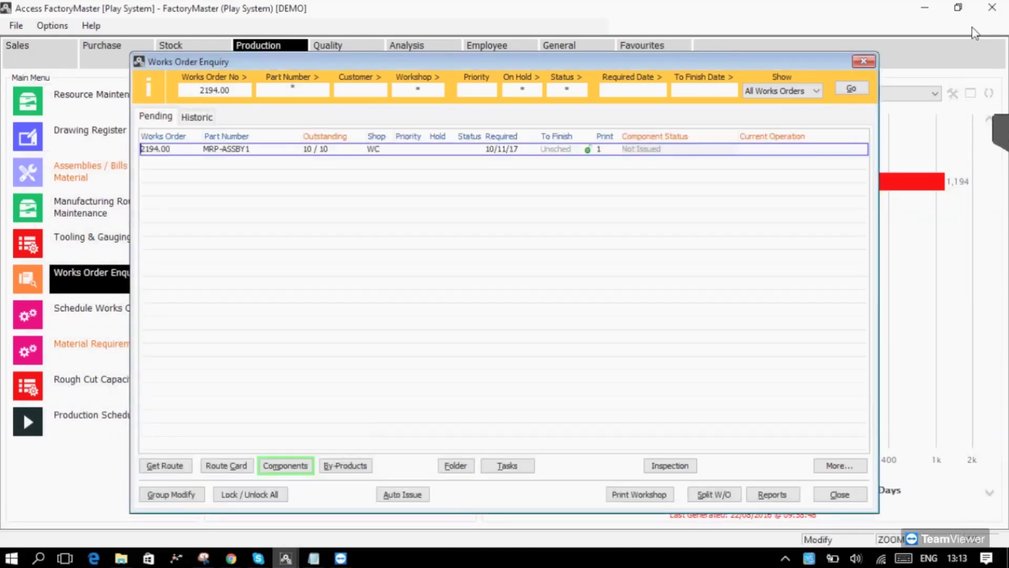
pyautogui.press('Escape')
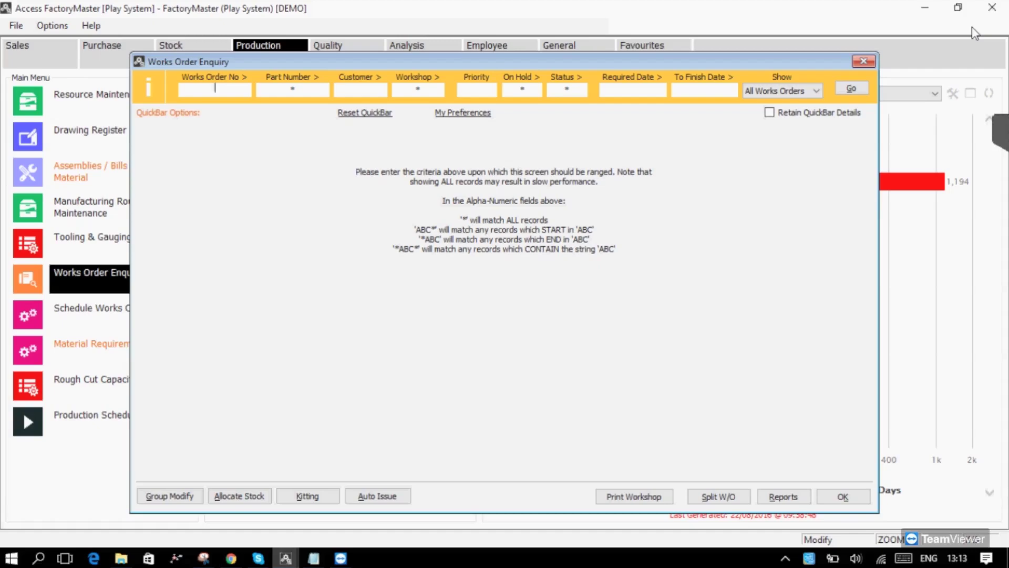
pyautogui.press('Escape')
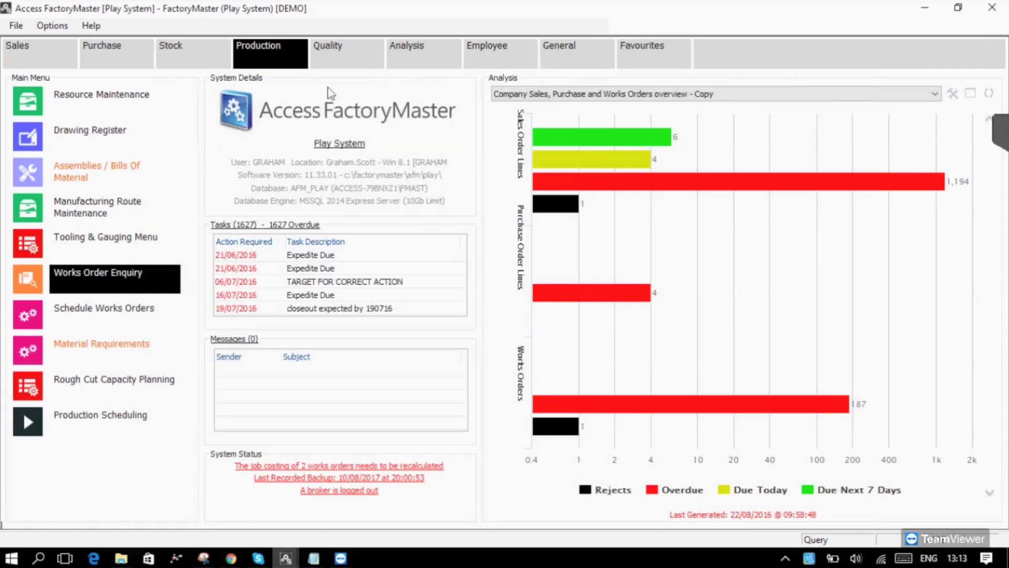
# Run a new MRP report with start dates shown and Apply MIN Stock ticked.
pyautogui.click(27, 351)
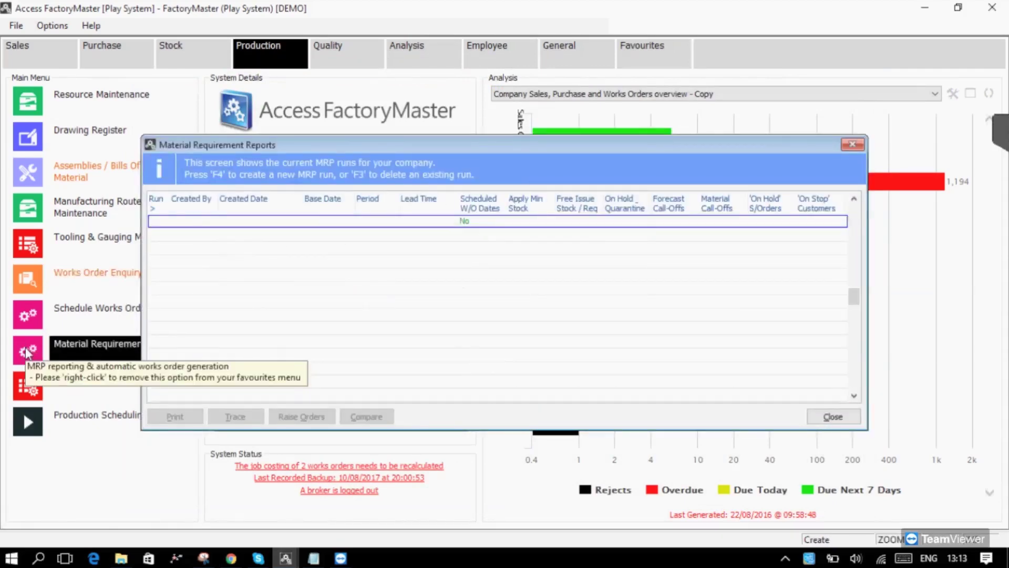
pyautogui.press('F4')
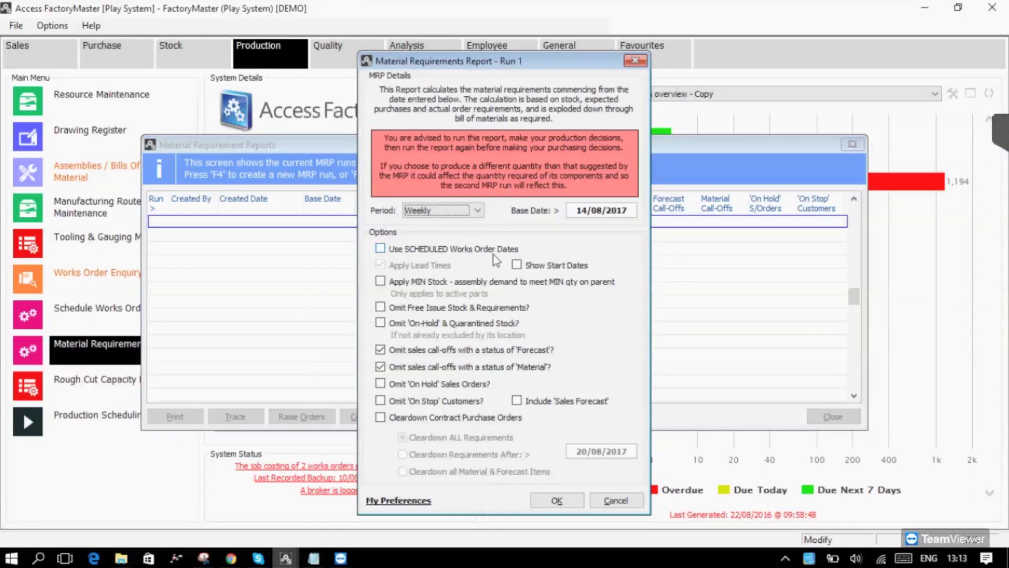
pyautogui.click(516, 265)
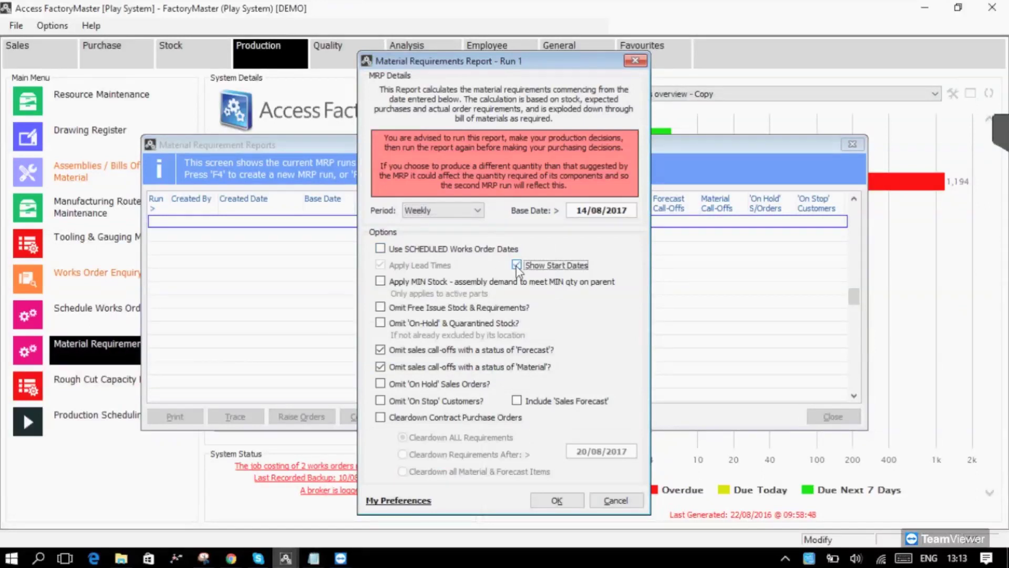
pyautogui.click(381, 282)
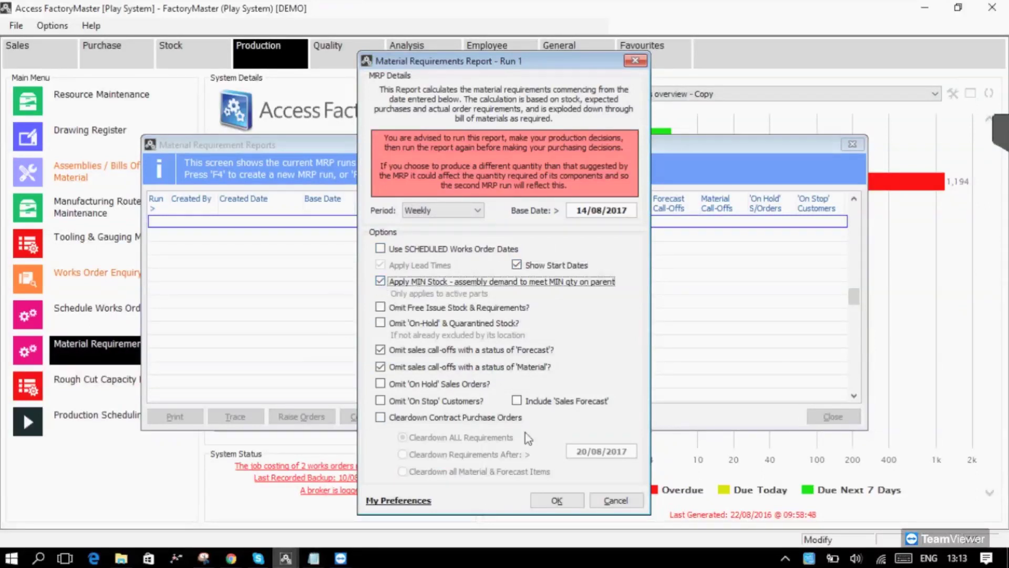
pyautogui.click(556, 500)
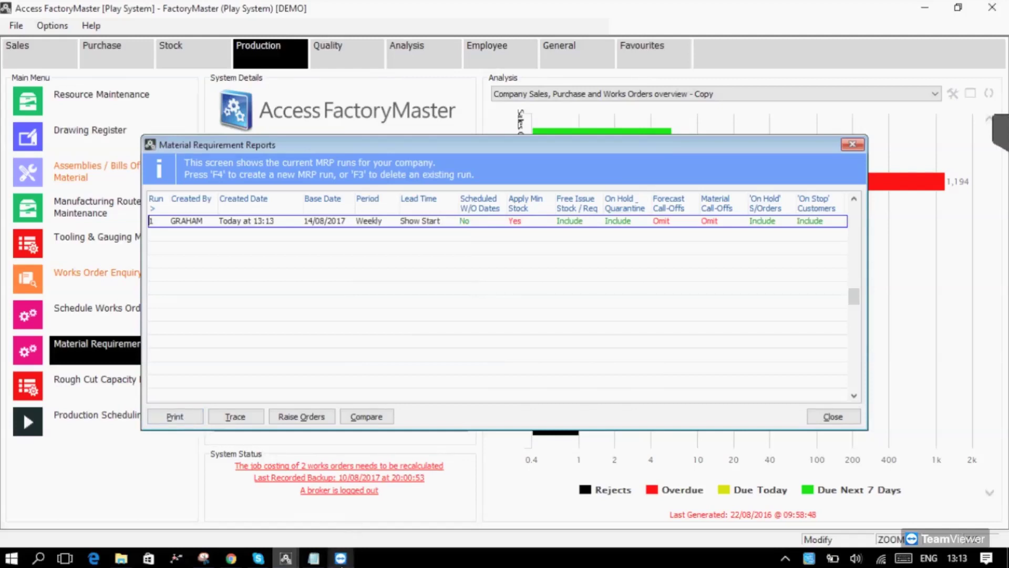
pyautogui.moveTo(286, 560)
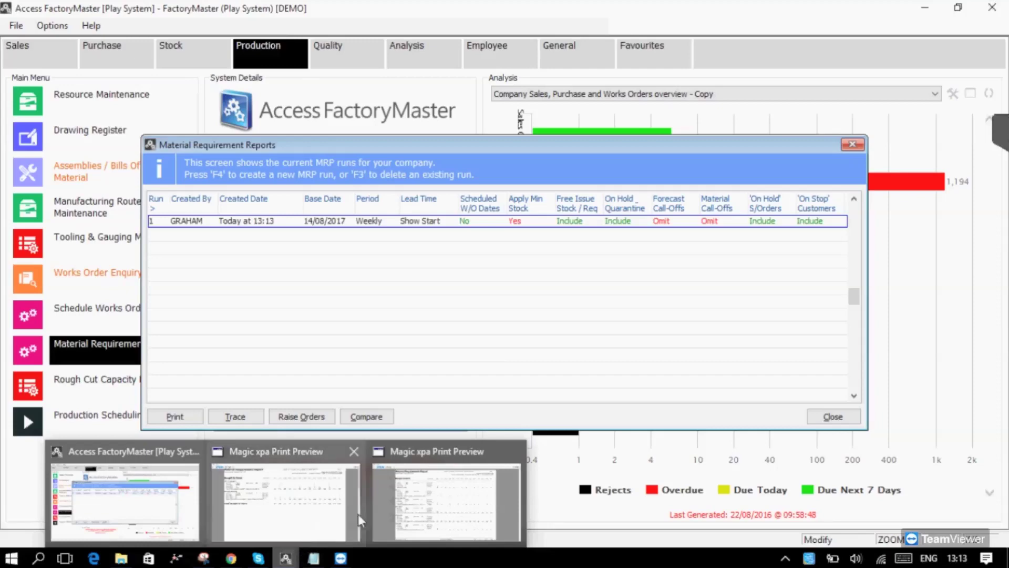
pyautogui.click(431, 515)
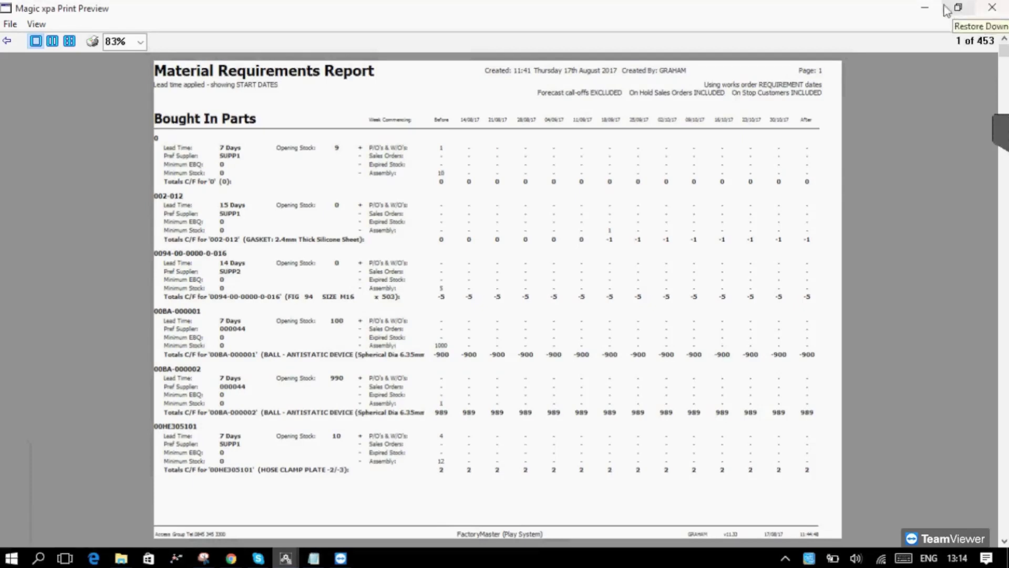
pyautogui.click(925, 7)
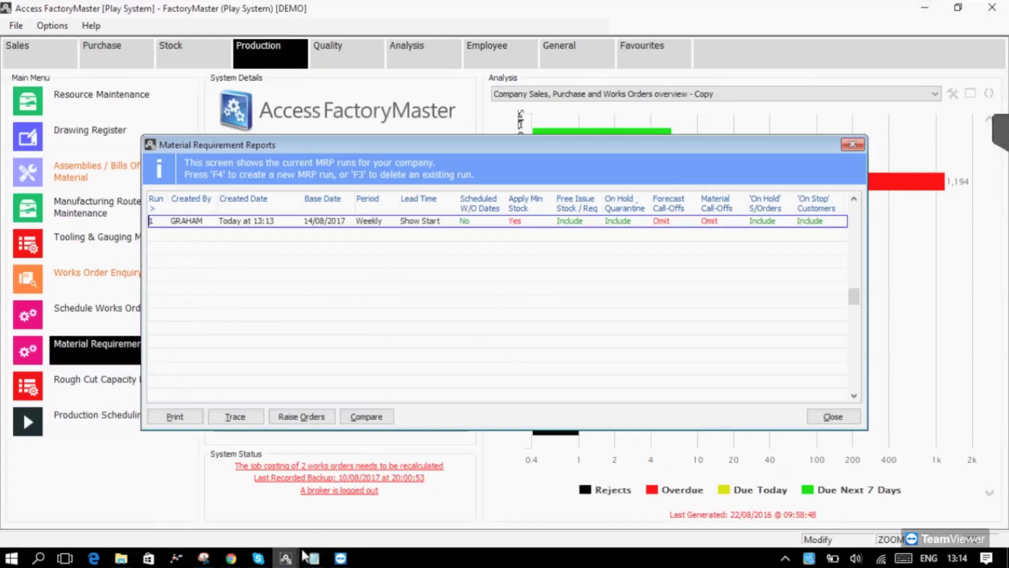
# Bring up the three-page report preview at 100% zoom and scroll to page 2.
pyautogui.click(285, 558)
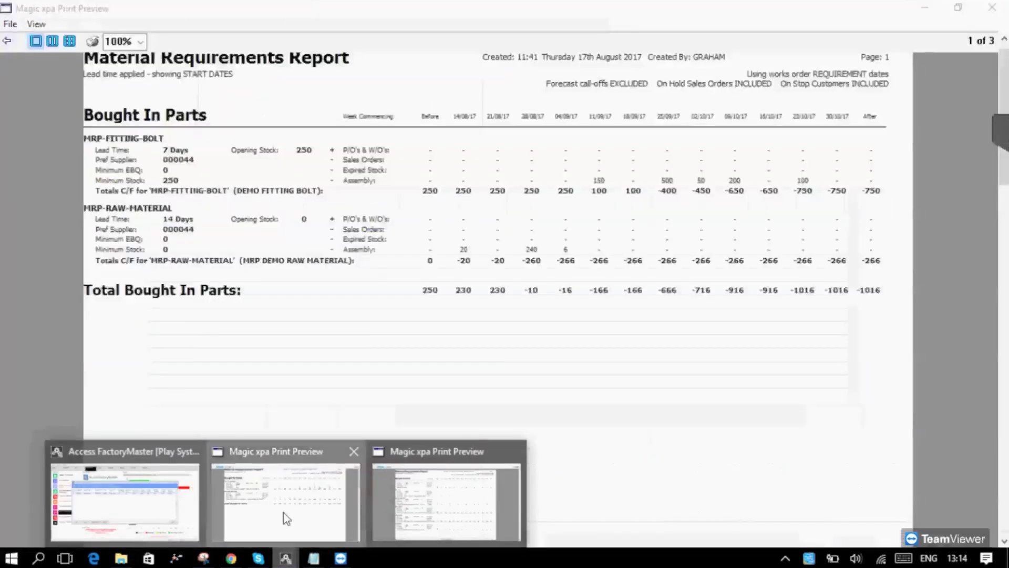
pyautogui.click(282, 512)
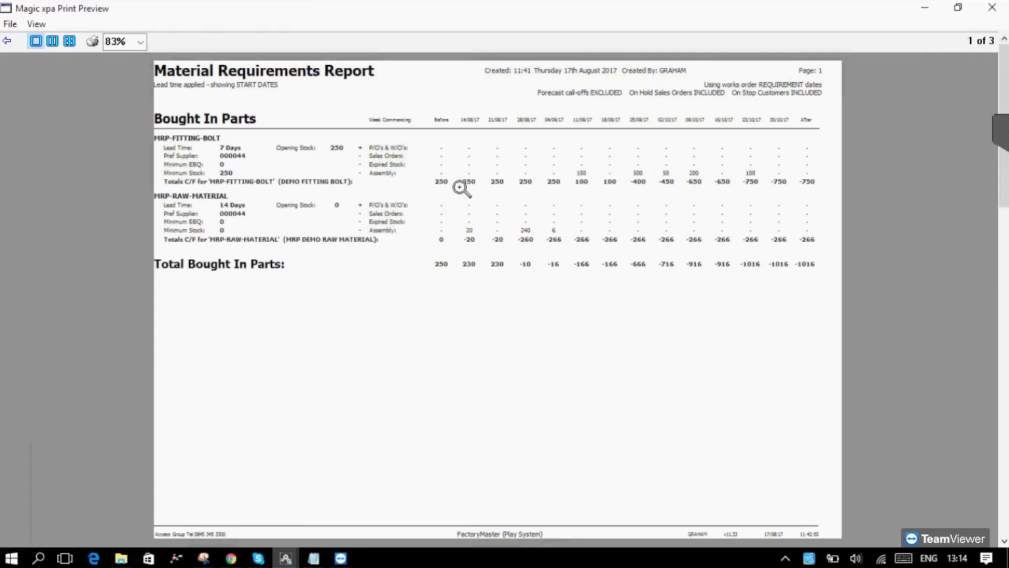
pyautogui.click(443, 199)
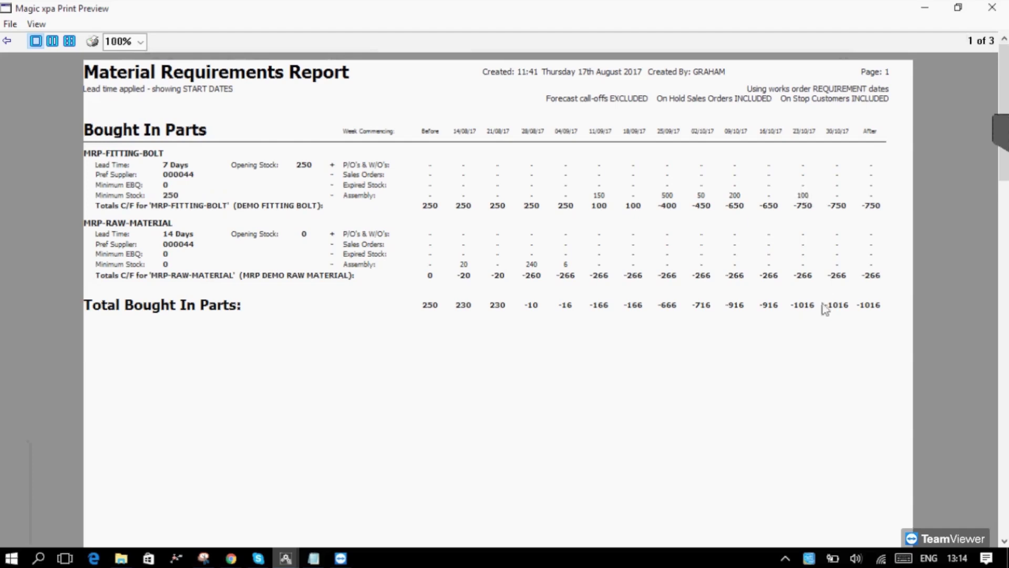
pyautogui.scroll(-1, 822, 304)
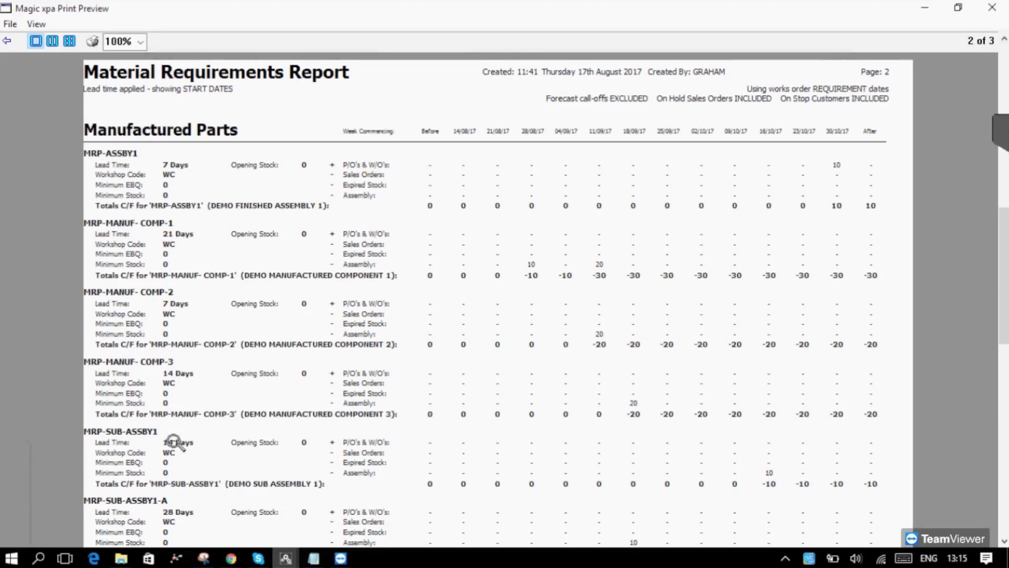
# Scroll through Manufactured Parts pages 2–3, back up to Bought In Parts, then close the preview.
pyautogui.scroll(-3, 174, 441)
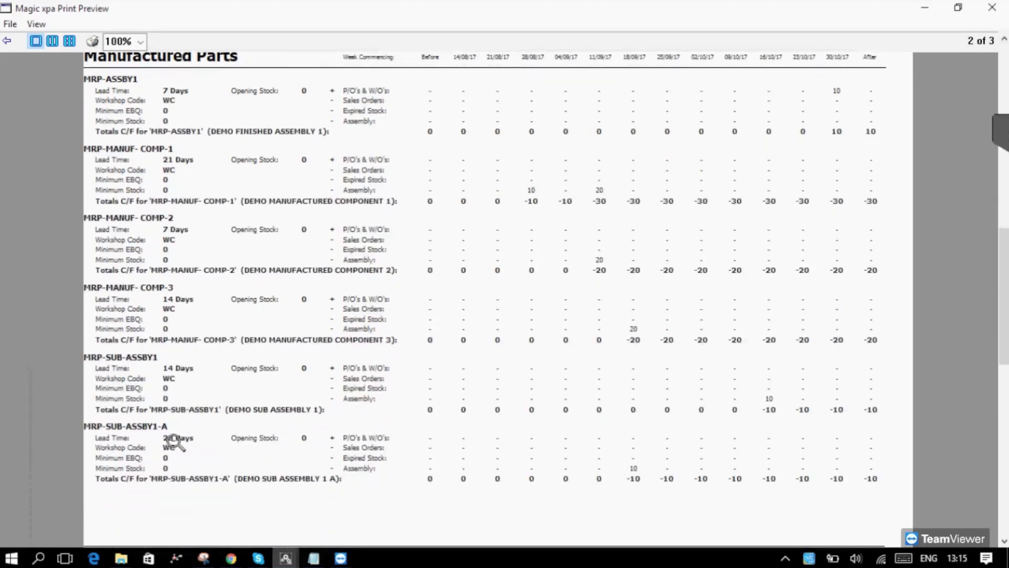
pyautogui.scroll(-3, 174, 442)
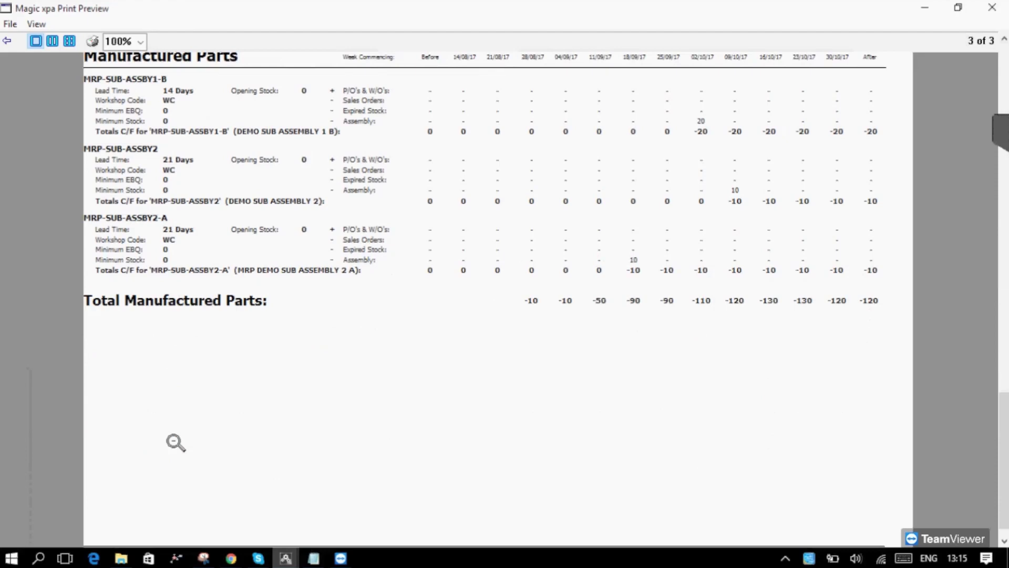
pyautogui.scroll(1, 176, 443)
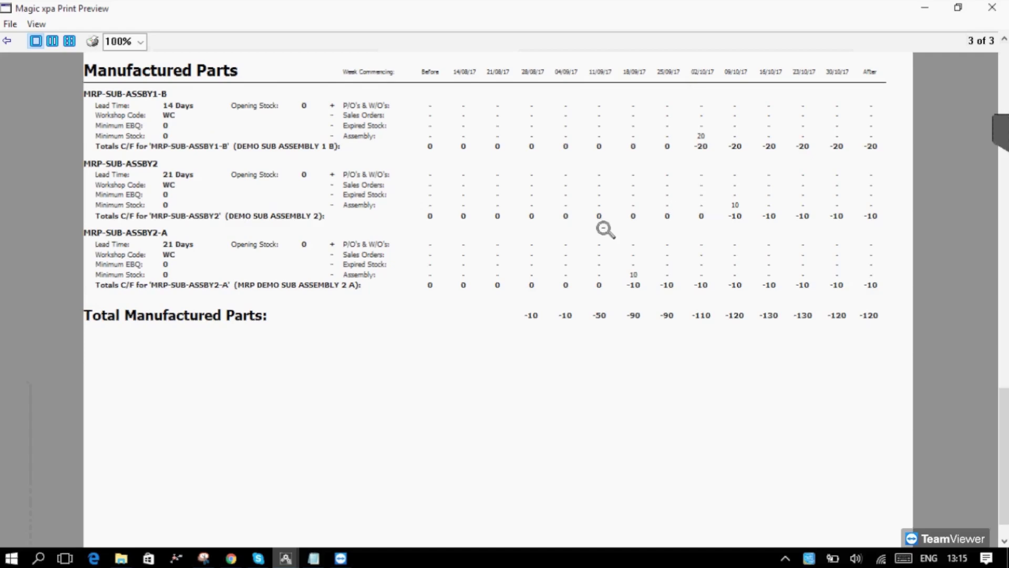
pyautogui.scroll(2, 606, 229)
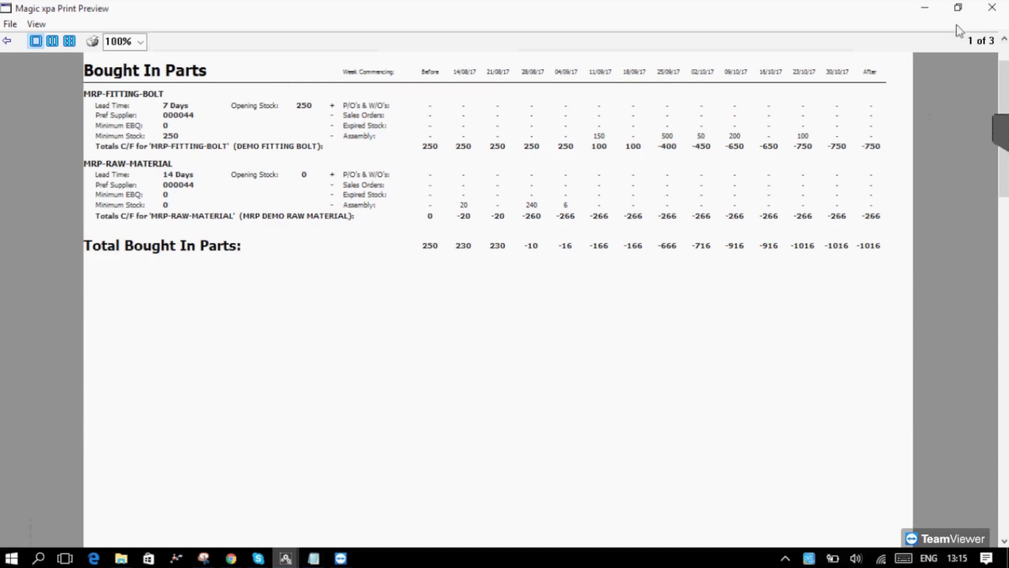
pyautogui.click(926, 11)
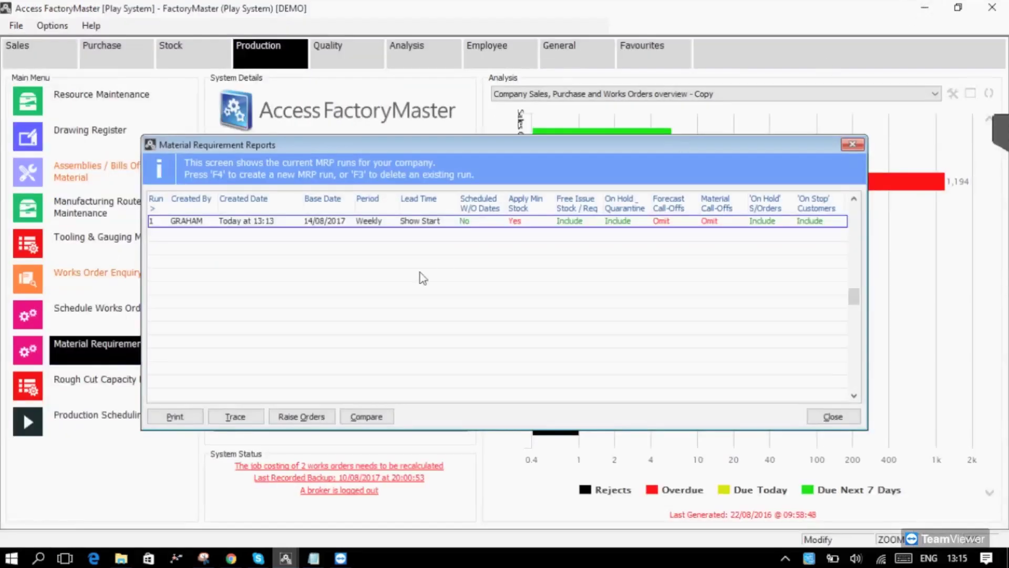
# Start raising works orders from run 1, accepting the default settings, filtered to product group MRP*.
pyautogui.click(299, 418)
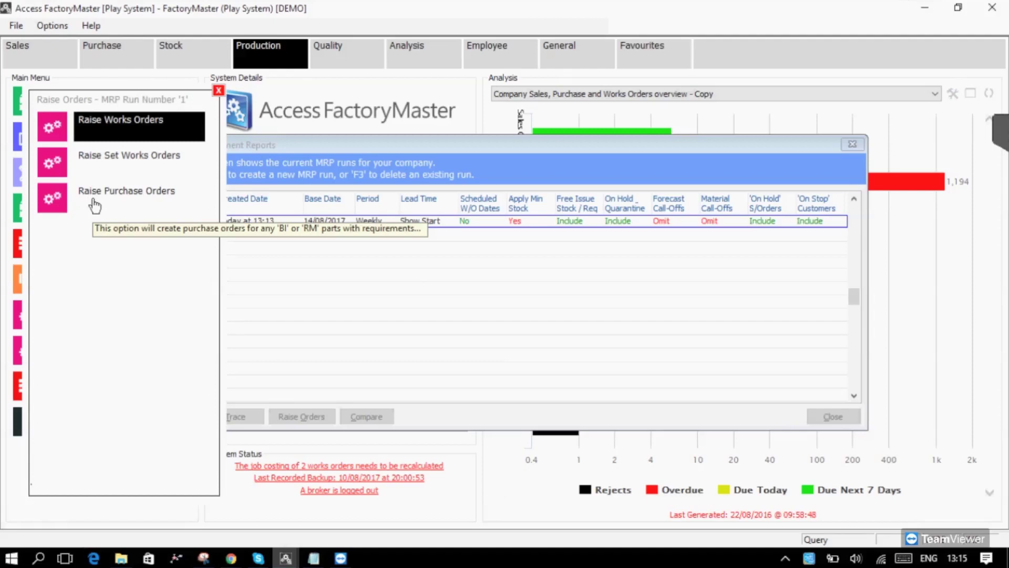
pyautogui.click(98, 128)
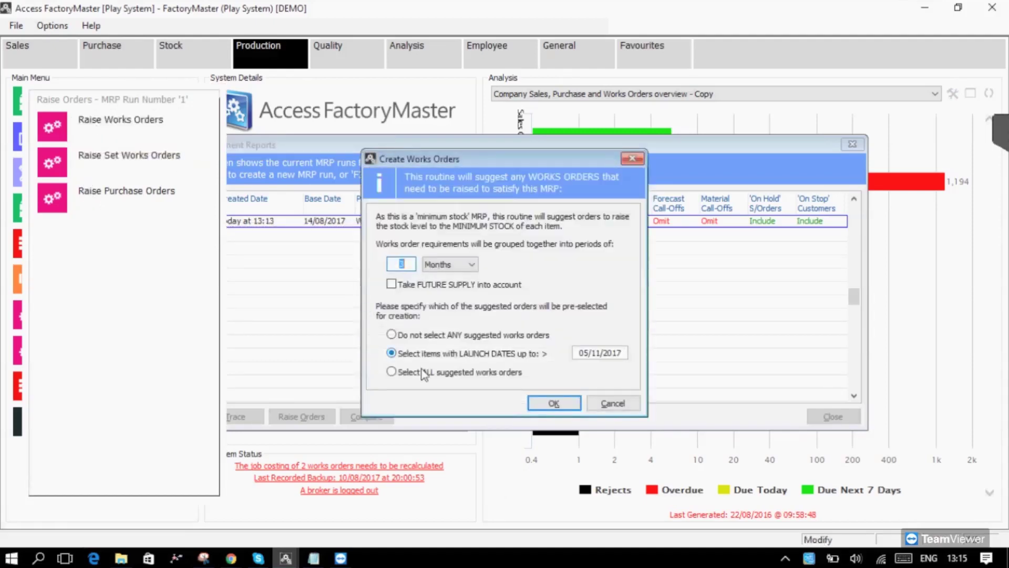
pyautogui.click(542, 402)
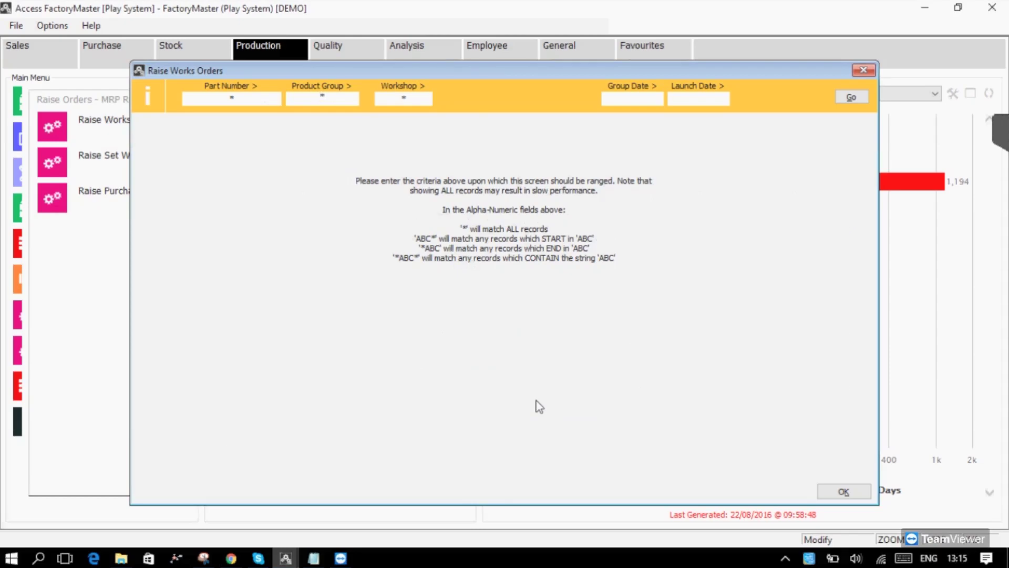
pyautogui.write('MRP')
pyautogui.press('Return')
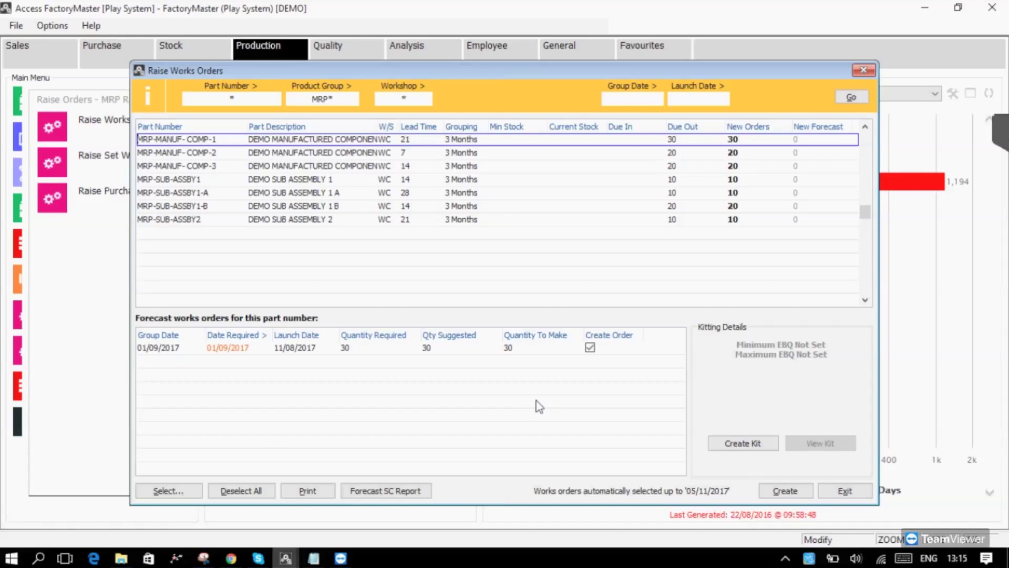
# Review each part's suggested works order, including MRP-SUB-ASSBY1-A, MRP-SUB-ASSBY1-B and MRP-SUB-ASSBY2.
pyautogui.press('Down')
pyautogui.press('Down')
pyautogui.press('Down')
pyautogui.press('Down')
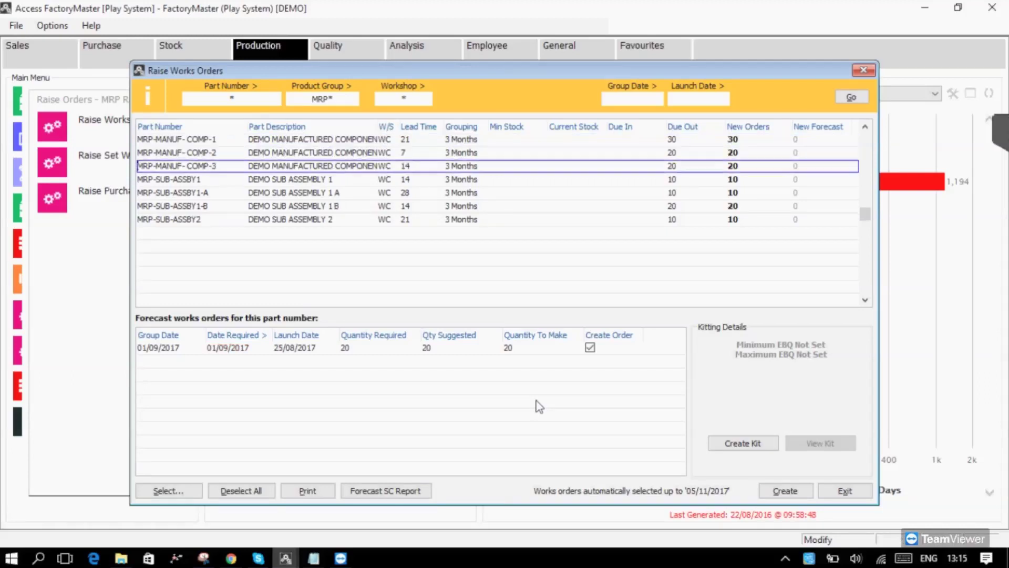
pyautogui.press('Down')
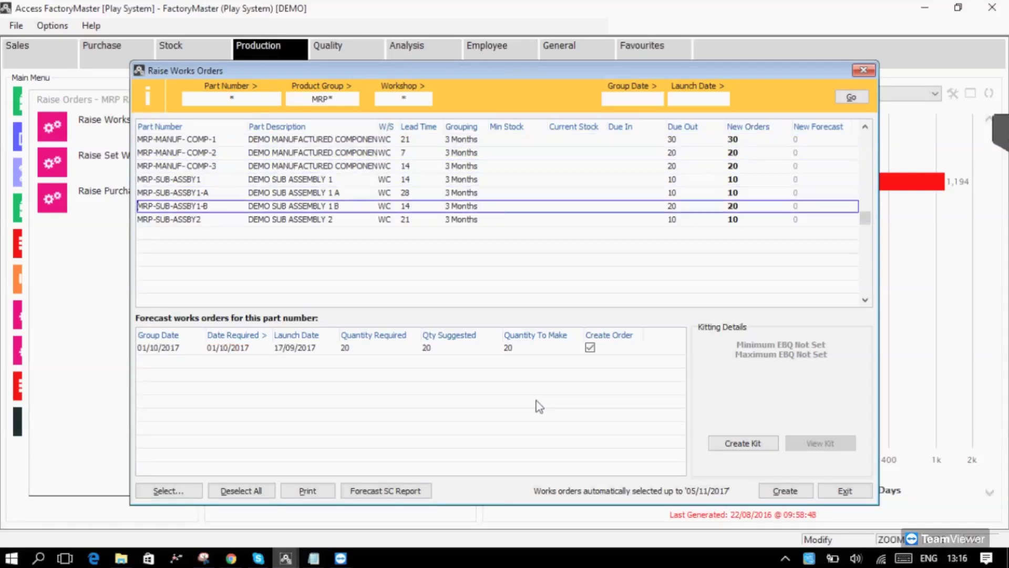
pyautogui.press('Down')
pyautogui.press('Up')
pyautogui.press('Up')
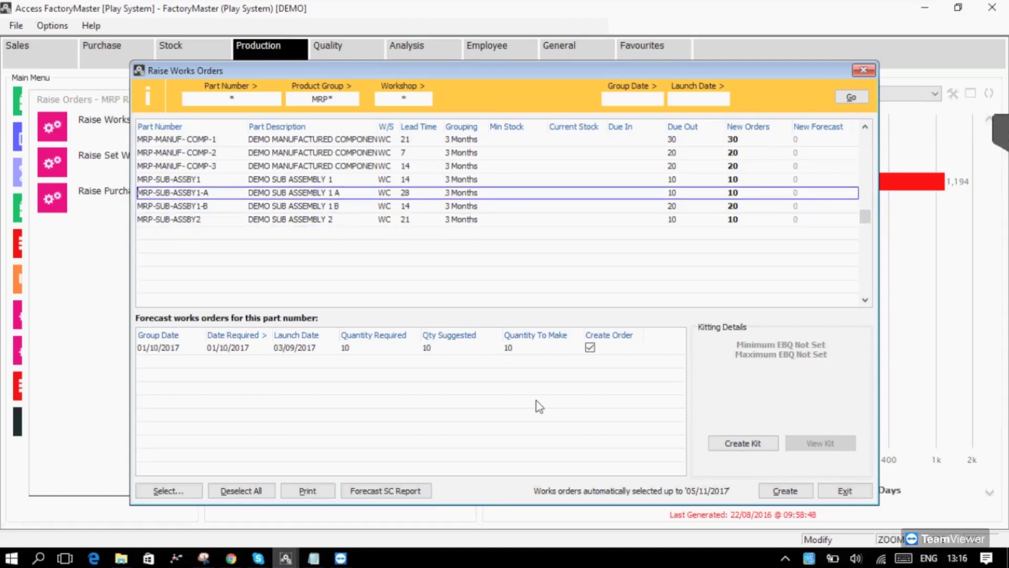
pyautogui.press('Up')
pyautogui.press('Up')
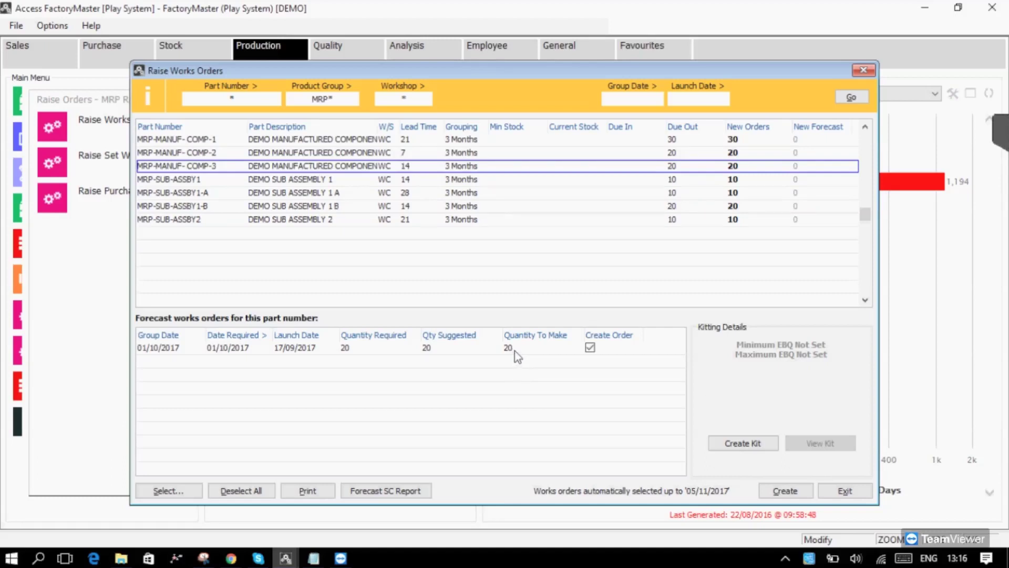
pyautogui.press('Up')
pyautogui.press('Up')
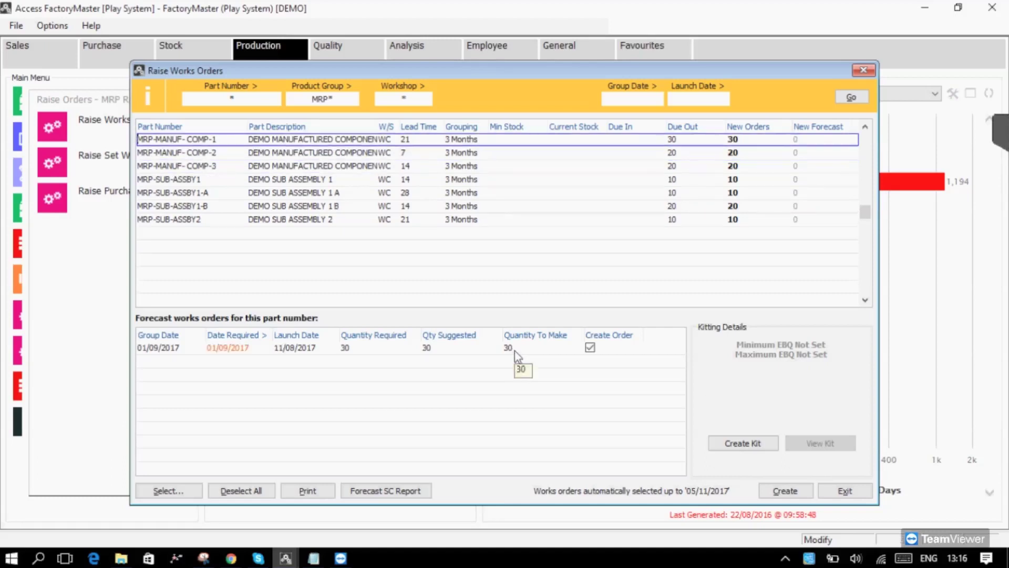
pyautogui.press('Down')
pyautogui.press('Down')
pyautogui.press('Down')
pyautogui.press('Down')
pyautogui.press('Down')
pyautogui.press('Down')
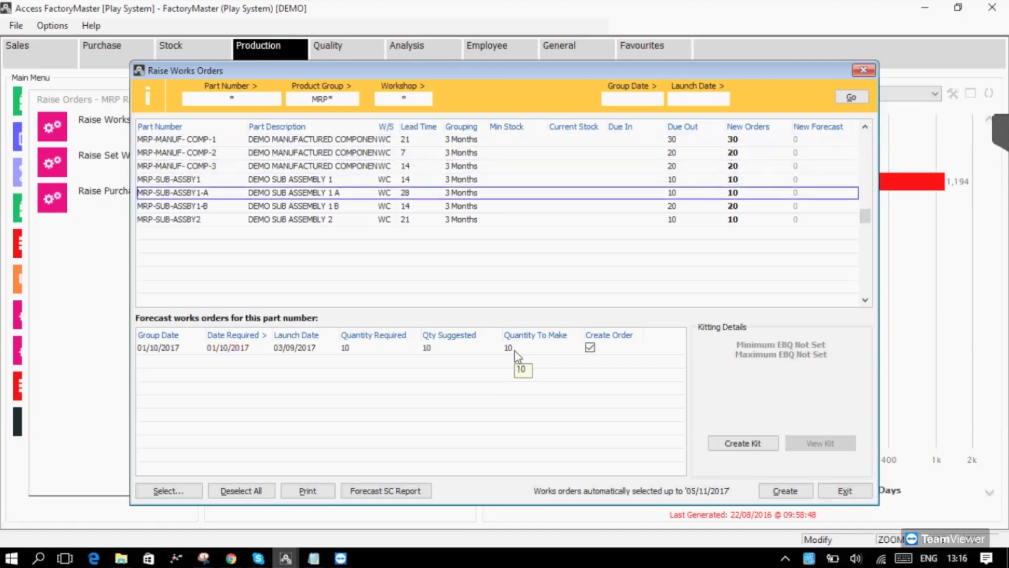
pyautogui.click(784, 492)
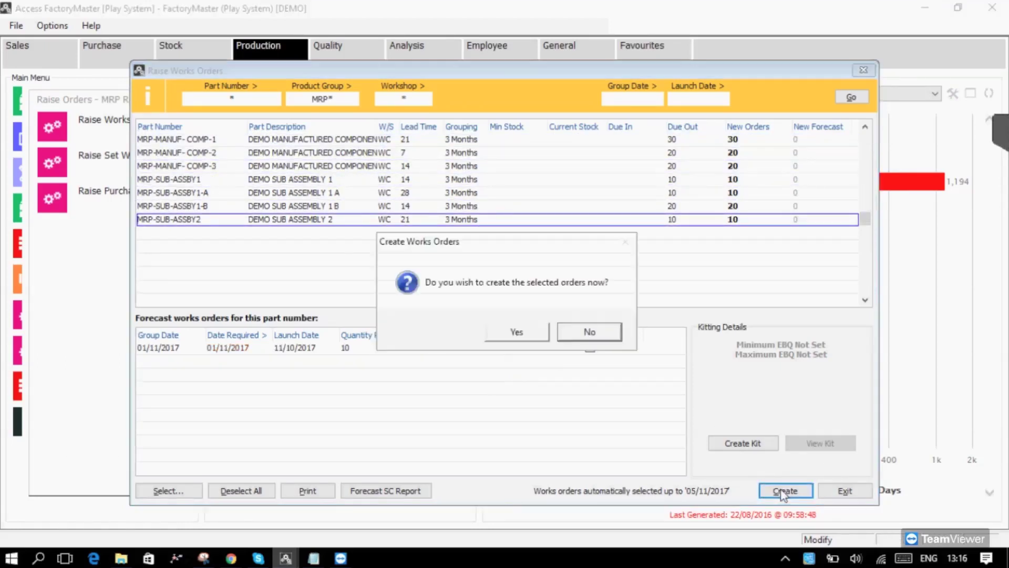
pyautogui.click(516, 332)
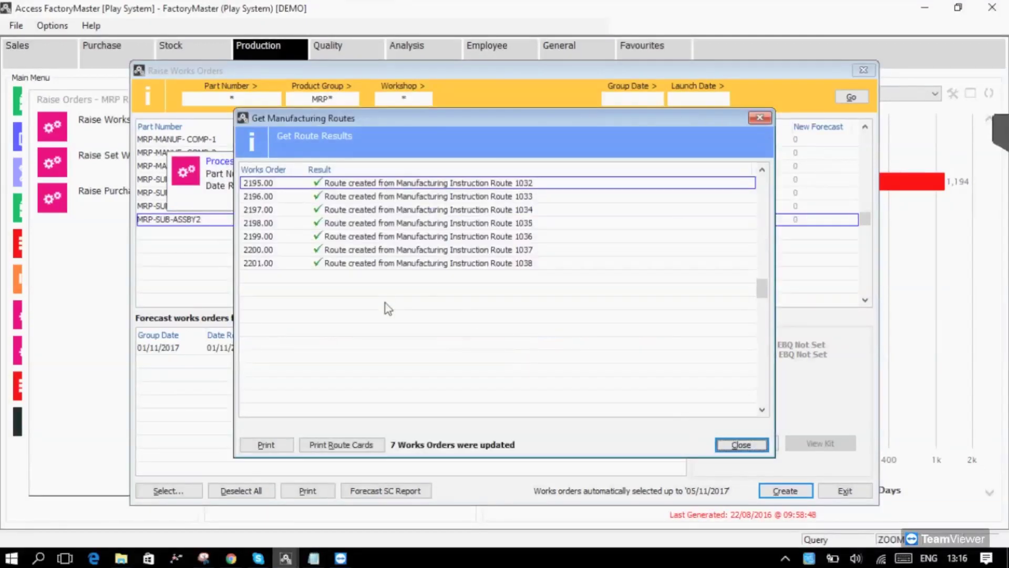
pyautogui.click(747, 446)
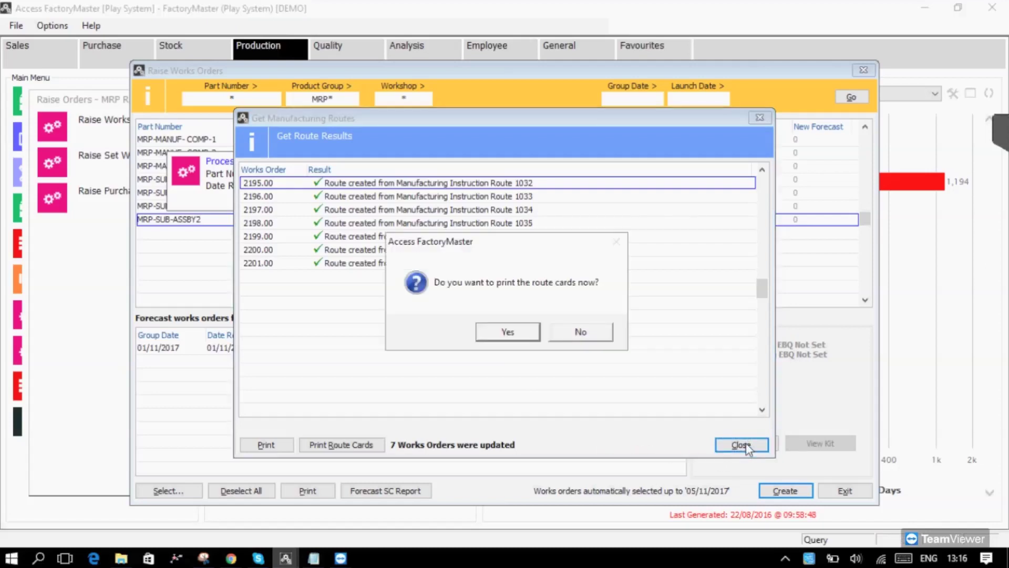
pyautogui.click(565, 339)
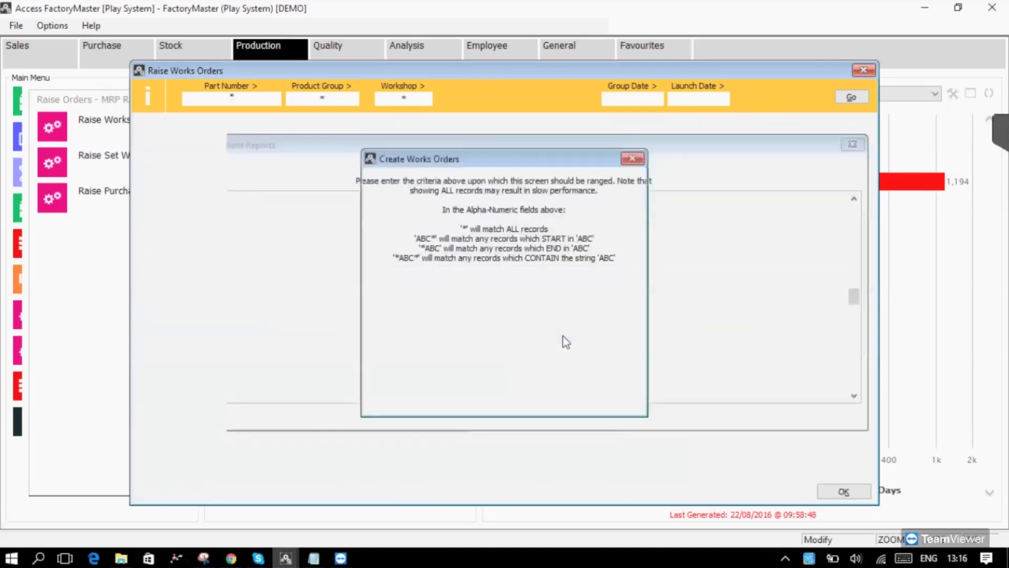
# Generate suggested purchase orders for product group MRP* and review the fitting bolt and raw material suggestions.
pyautogui.click(62, 194)
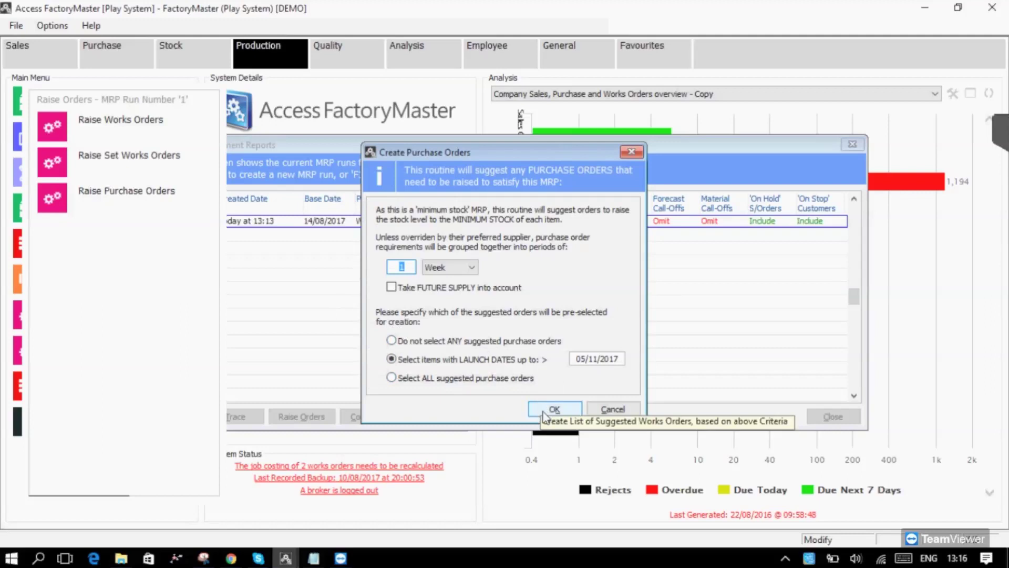
pyautogui.click(547, 410)
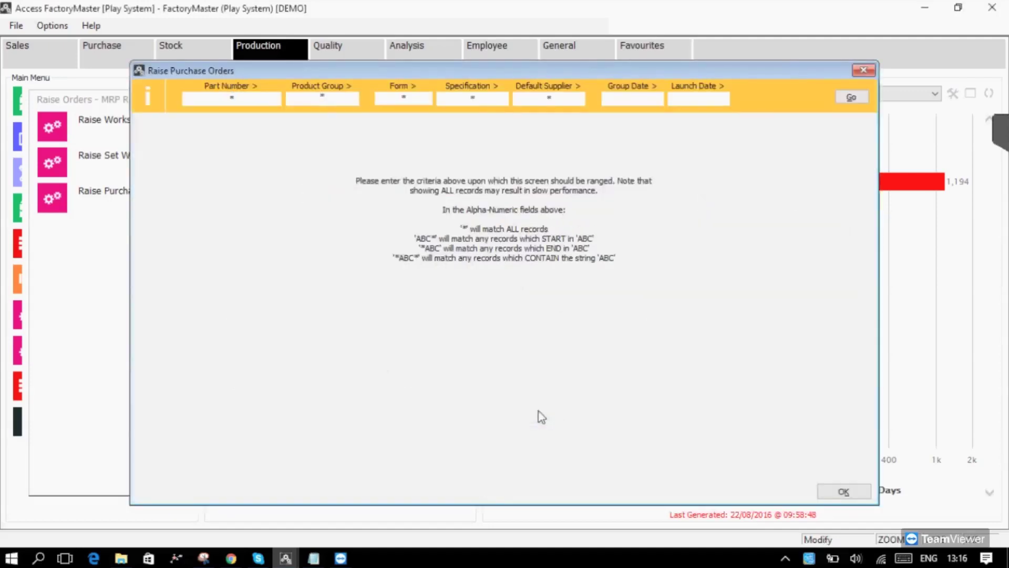
pyautogui.write('RP')
pyautogui.press('Return')
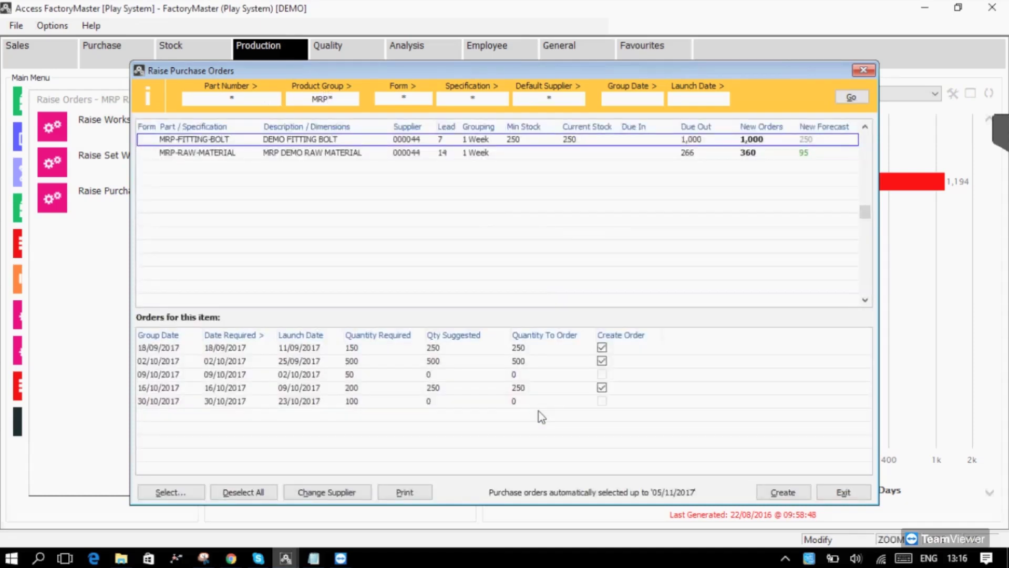
pyautogui.press('Down')
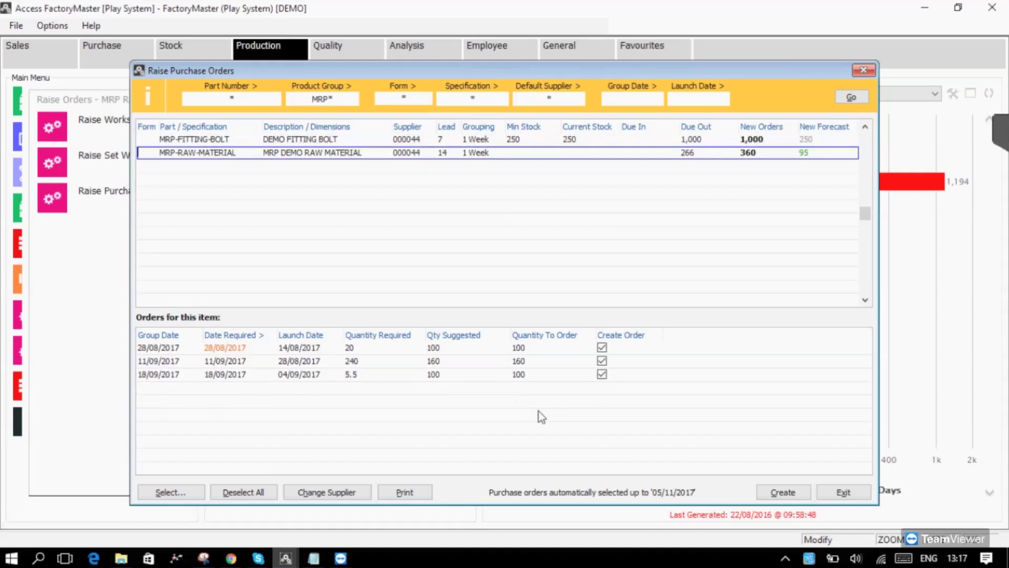
pyautogui.press('Up')
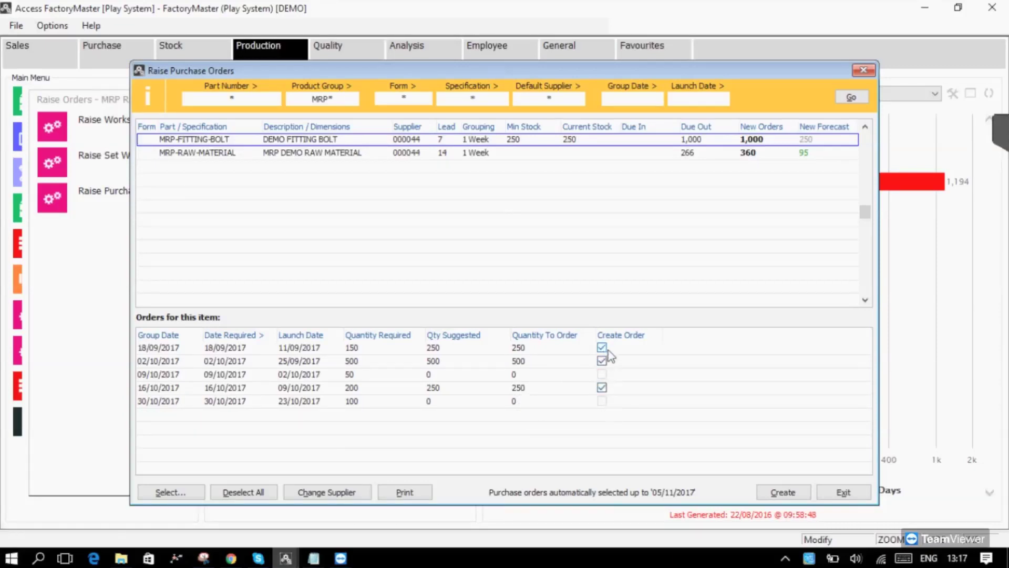
# Set the 02/10/2017 fitting bolt order to 750 and exclude the 16/10/2017 order.
pyautogui.click(523, 361)
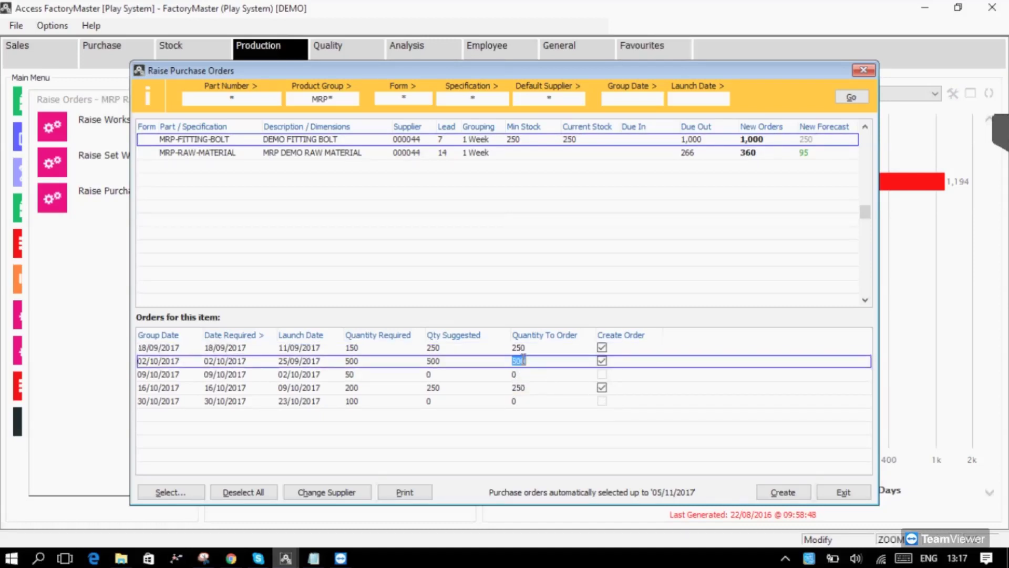
pyautogui.write('7')
pyautogui.click(603, 388)
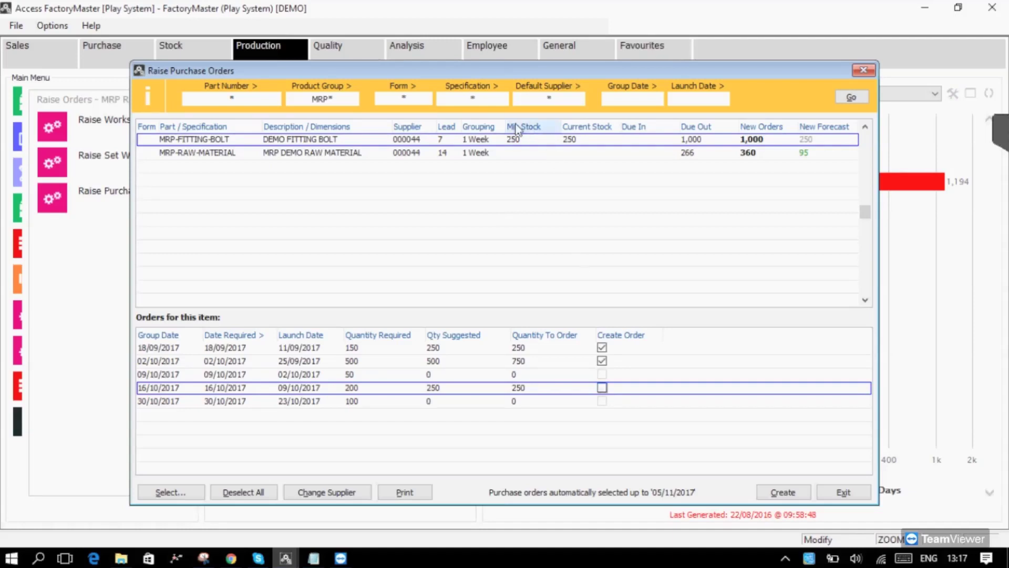
# Set the 28/08/2017 raw material order to 400, exclude 11/09 and 18/09, and create the orders.
pyautogui.click(501, 157)
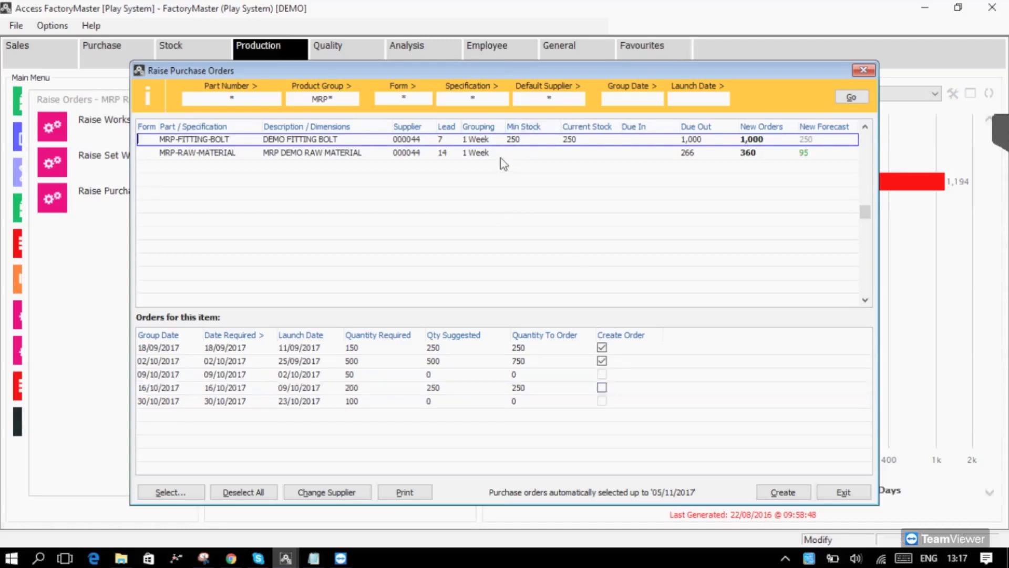
pyautogui.click(521, 347)
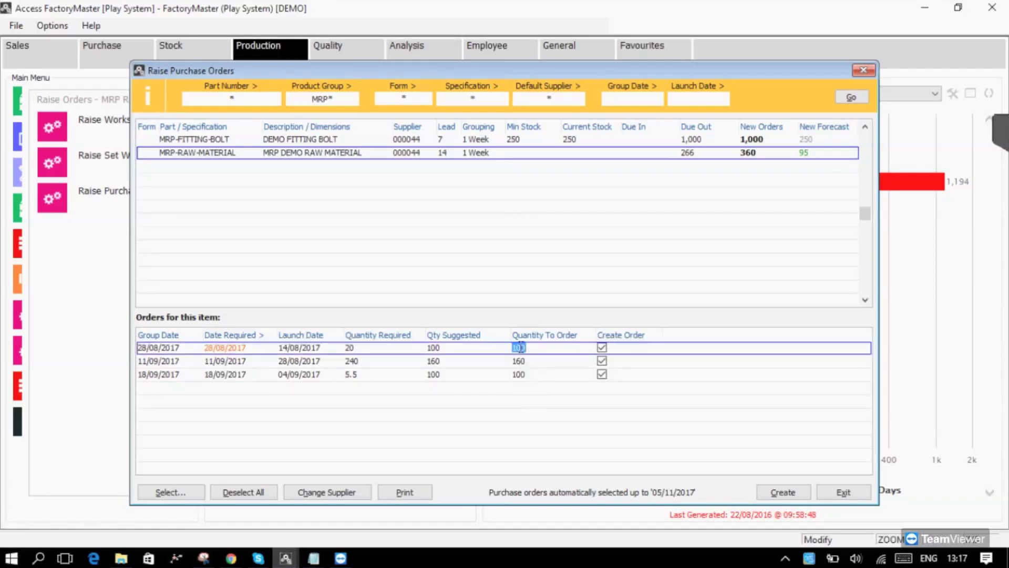
pyautogui.write('4')
pyautogui.press('Return')
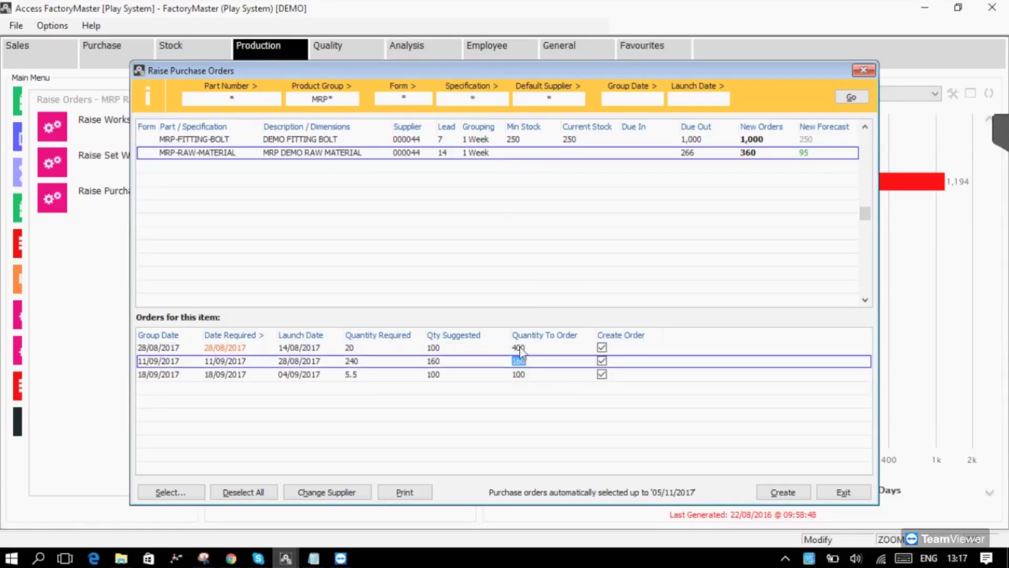
pyautogui.click(602, 361)
pyautogui.click(602, 374)
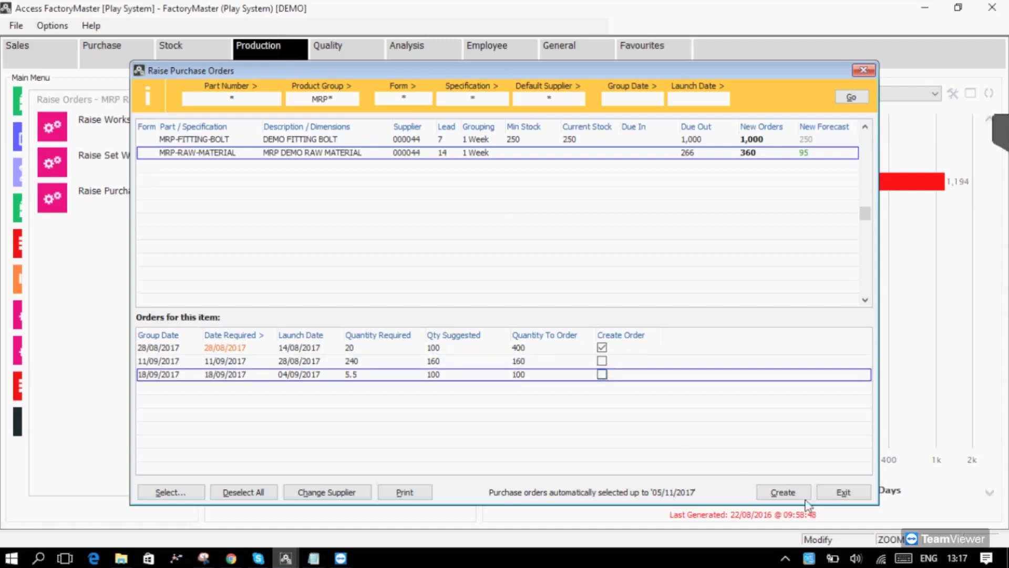
pyautogui.click(783, 492)
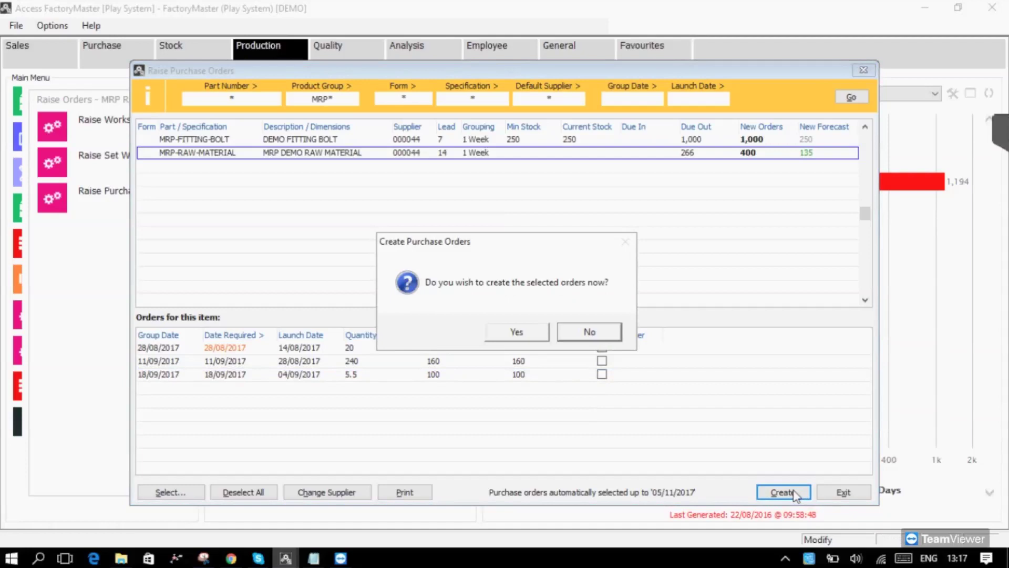
# Confirm creation, raise an auto-numbered purchase order for the supplier, and open it for viewing.
pyautogui.click(529, 334)
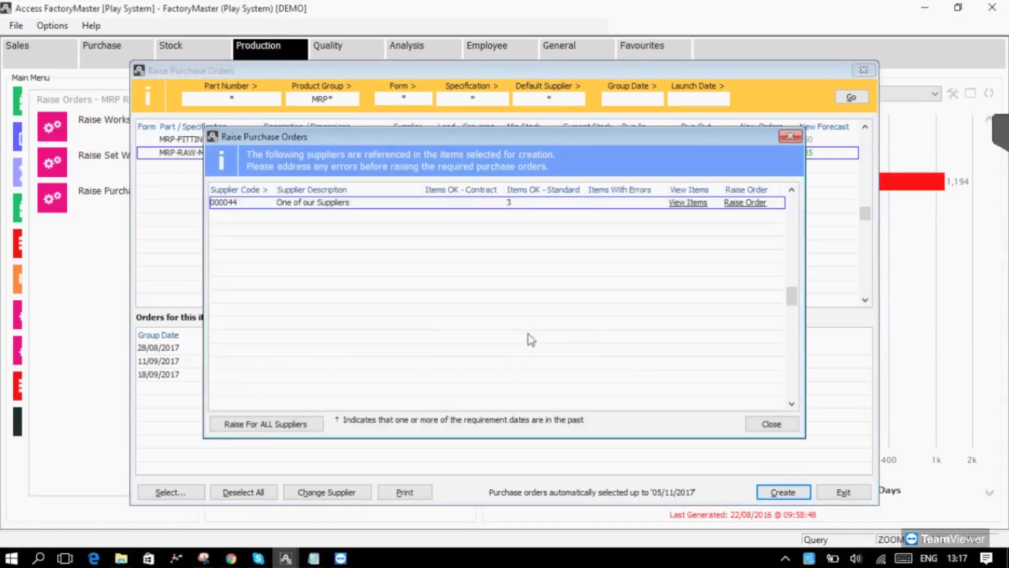
pyautogui.click(747, 204)
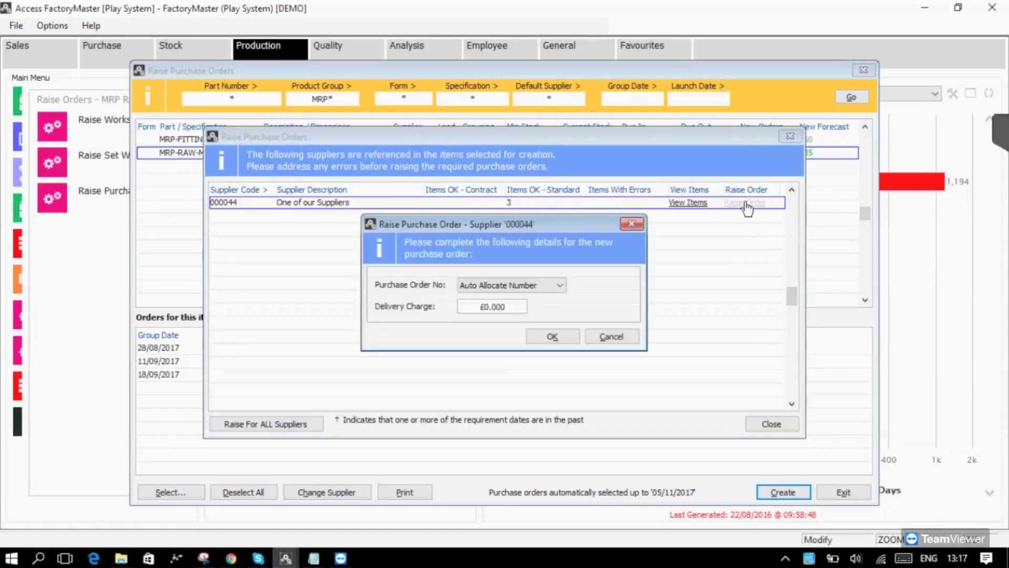
pyautogui.click(552, 336)
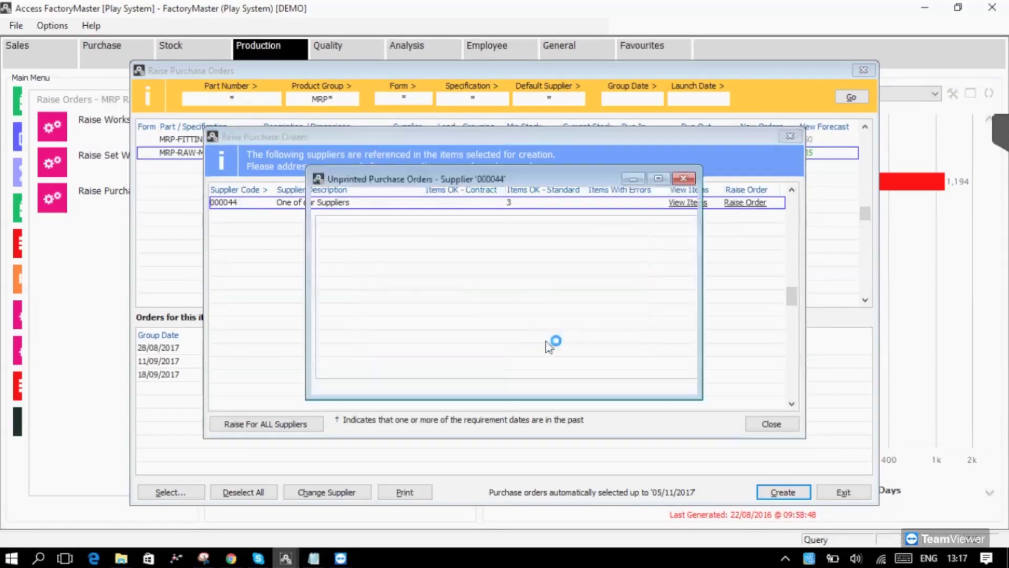
pyautogui.click(570, 387)
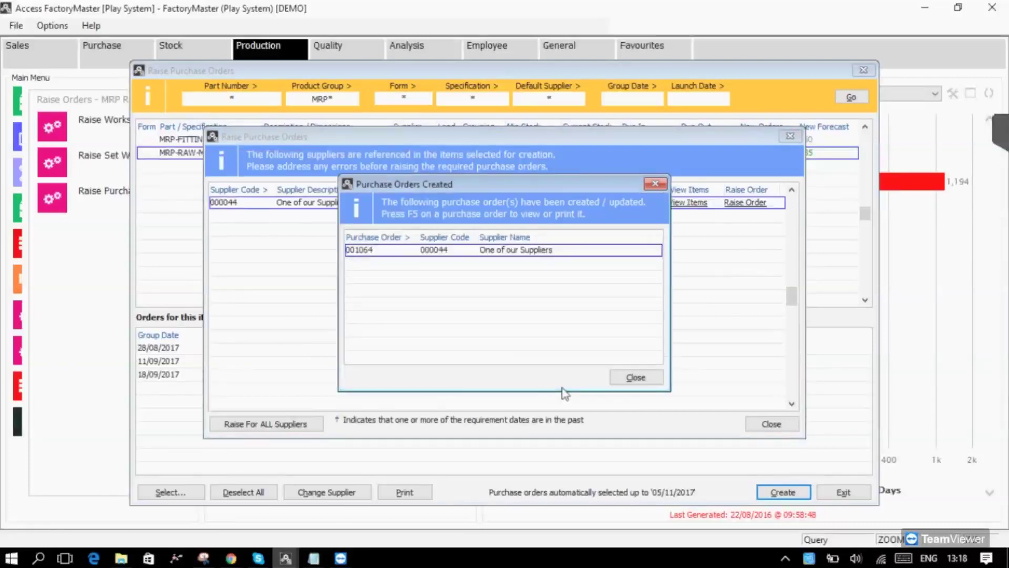
pyautogui.press('F5')
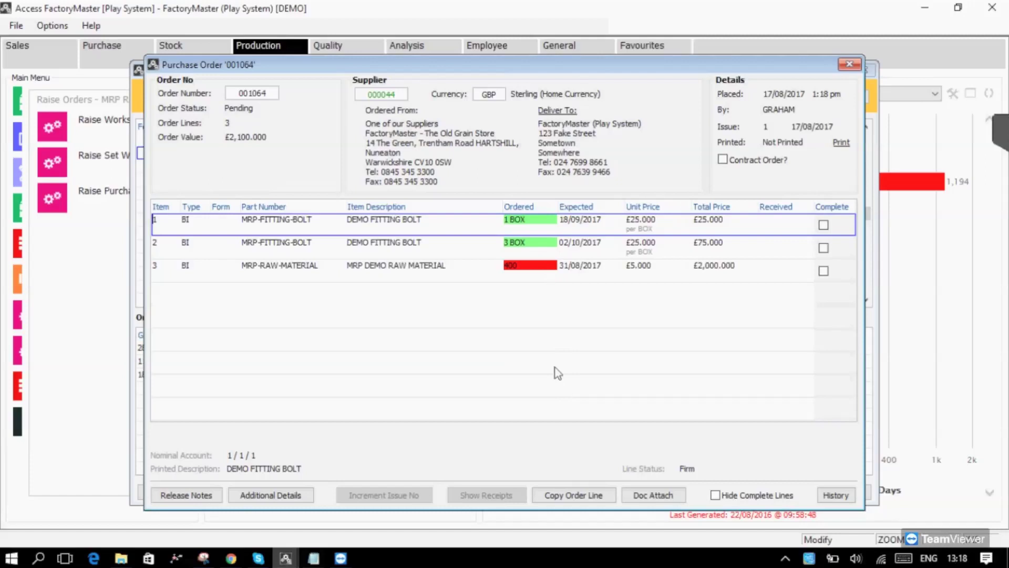
# Print-preview purchase order 001064 and bring the Print Preview window to the front.
pyautogui.click(841, 143)
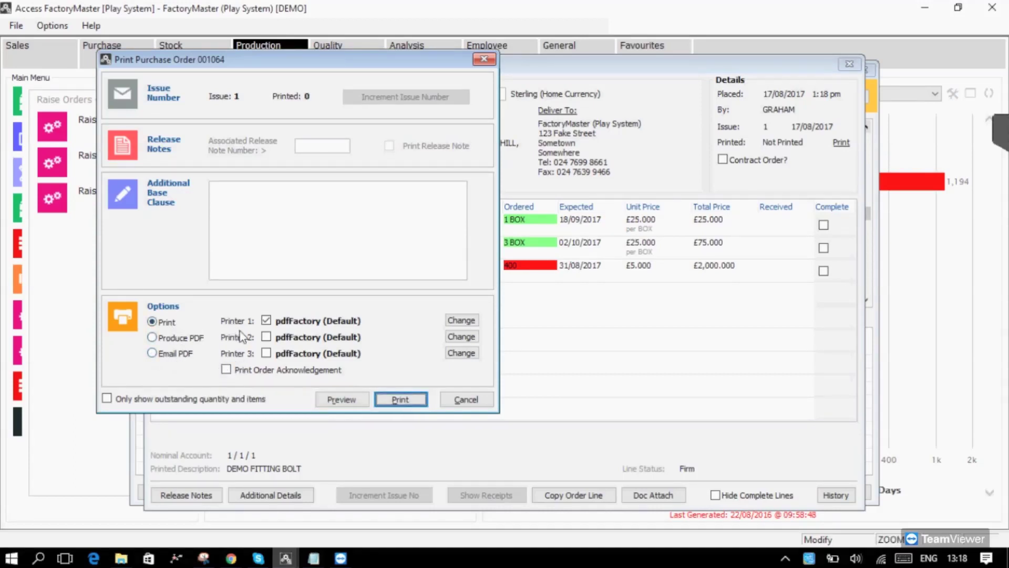
pyautogui.click(342, 400)
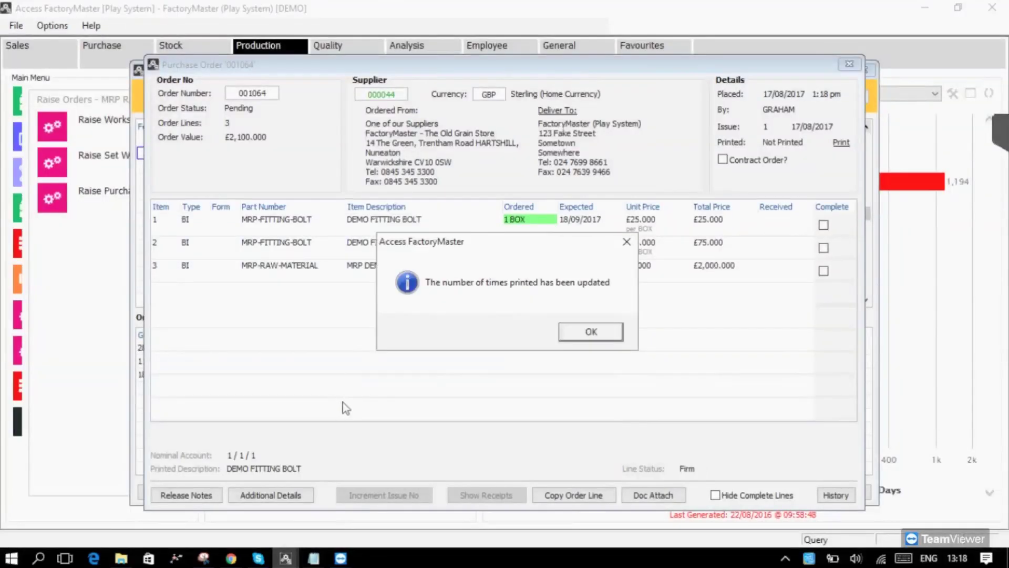
pyautogui.click(600, 337)
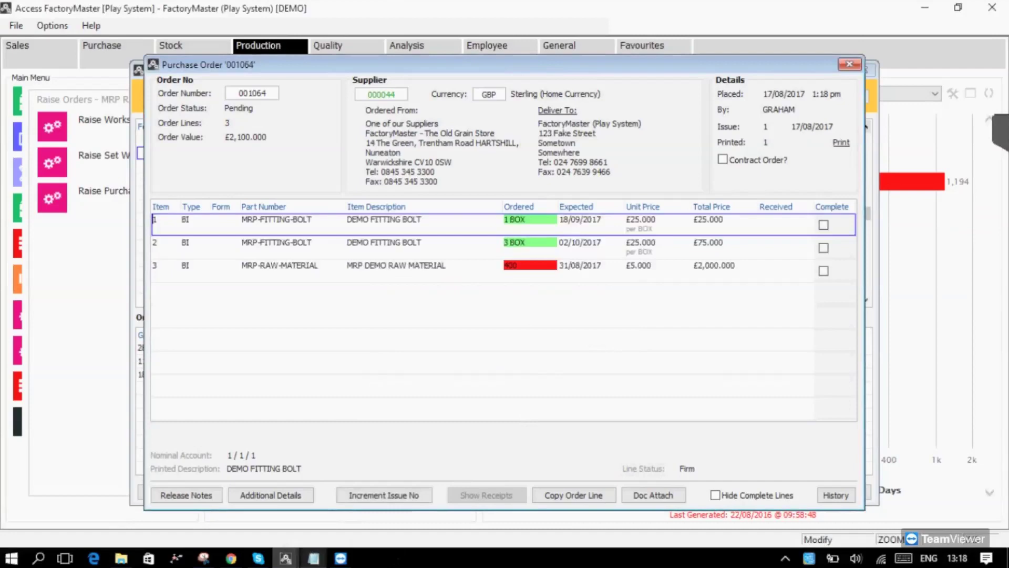
pyautogui.moveTo(287, 560)
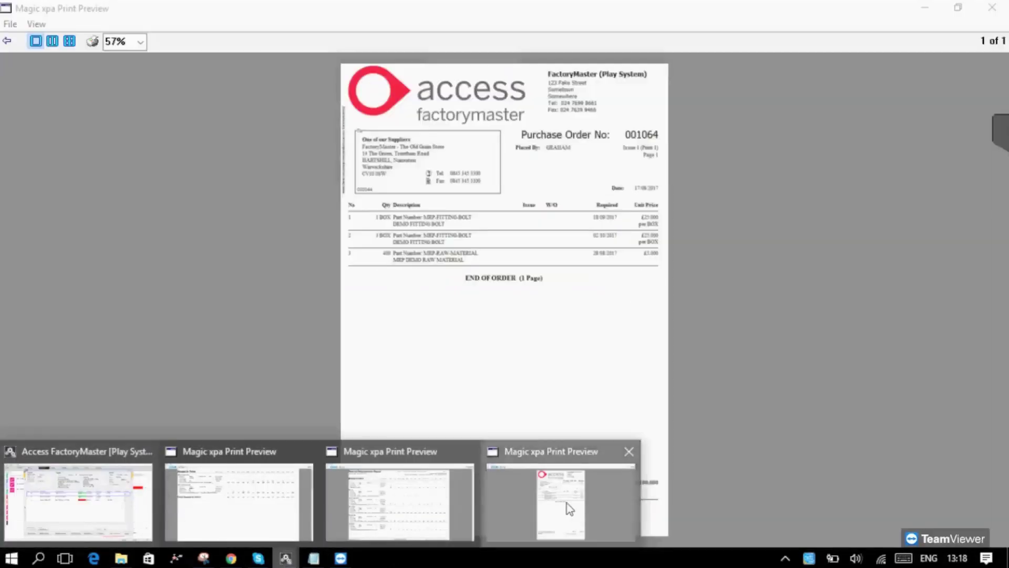
pyautogui.click(570, 505)
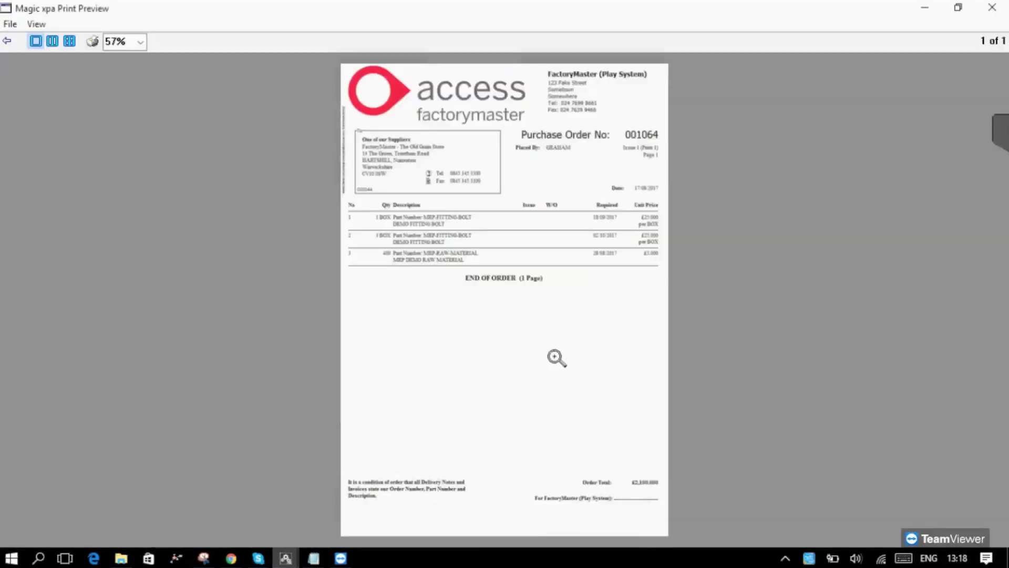